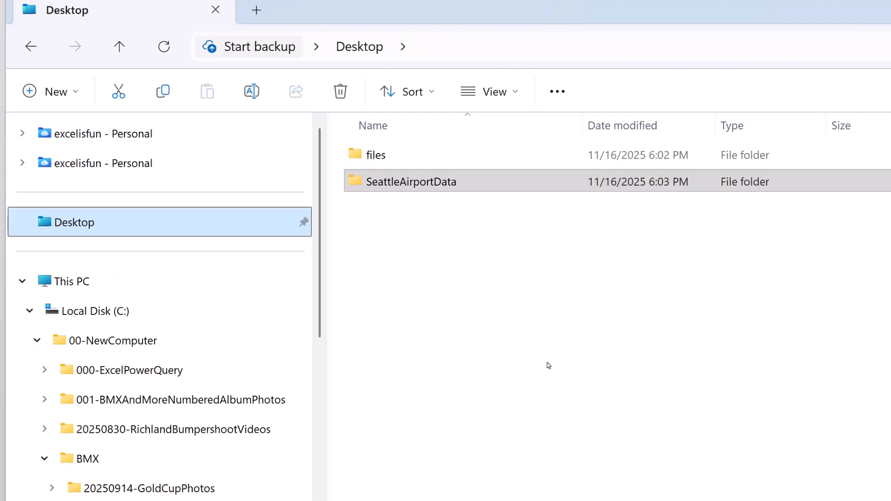
# Step: Open the SeattleAirportCargoData folder inside the Desktop's SeattleAirportData folder
pyautogui.click(421, 197)
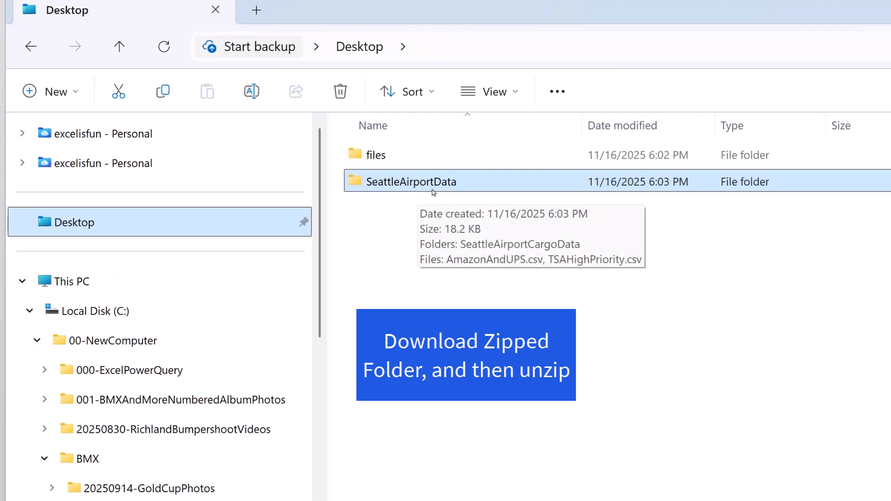
pyautogui.doubleClick(434, 185)
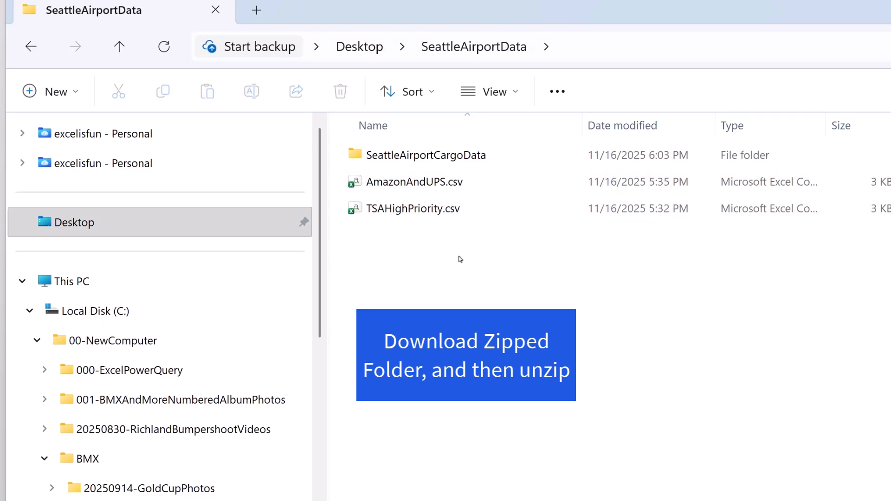
pyautogui.doubleClick(436, 157)
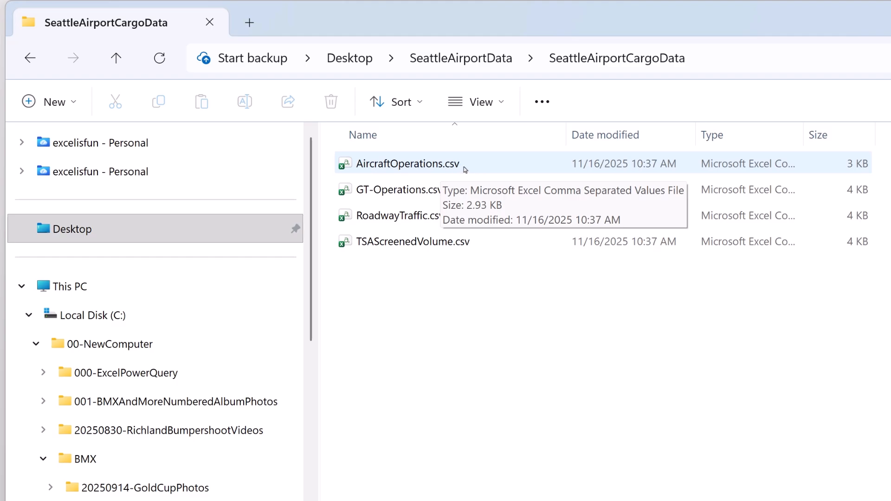
# Step: Open AircraftOperations.csv in Word and show its formatting marks to examine the raw comma-separated text
pyautogui.click(425, 166)
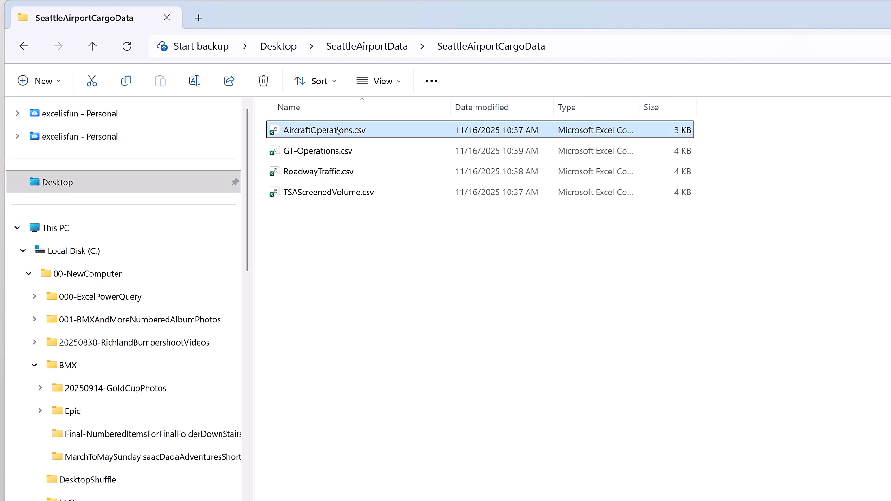
pyautogui.rightClick(338, 132)
pyautogui.moveTo(438, 214)
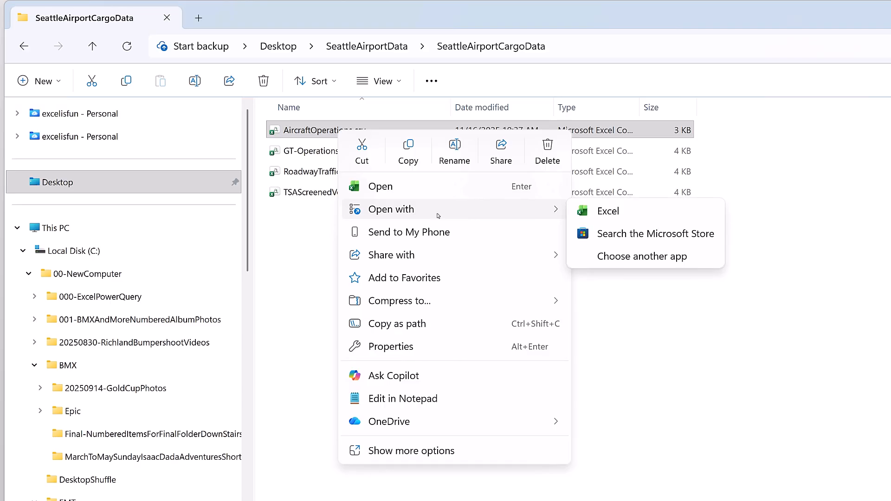
pyautogui.click(642, 261)
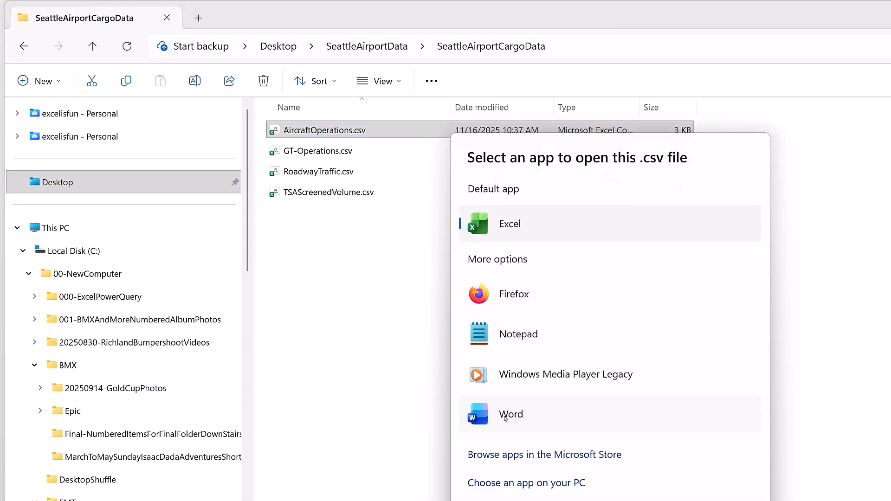
pyautogui.click(506, 417)
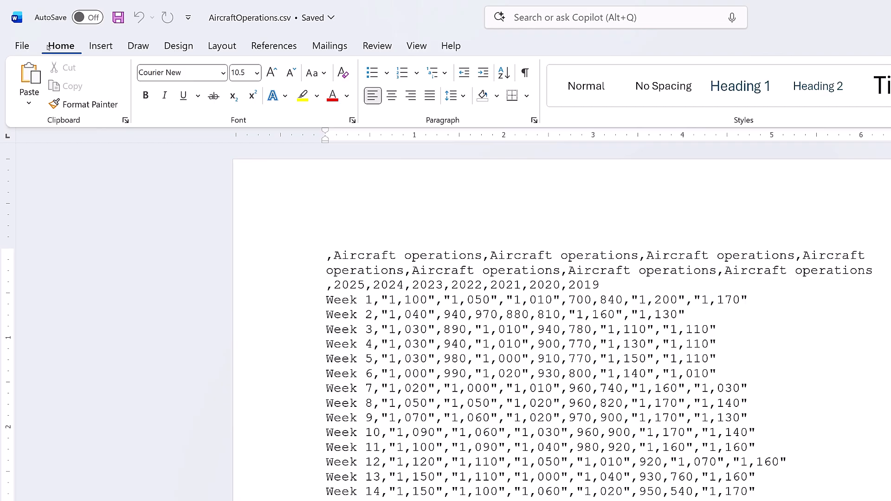
pyautogui.click(525, 72)
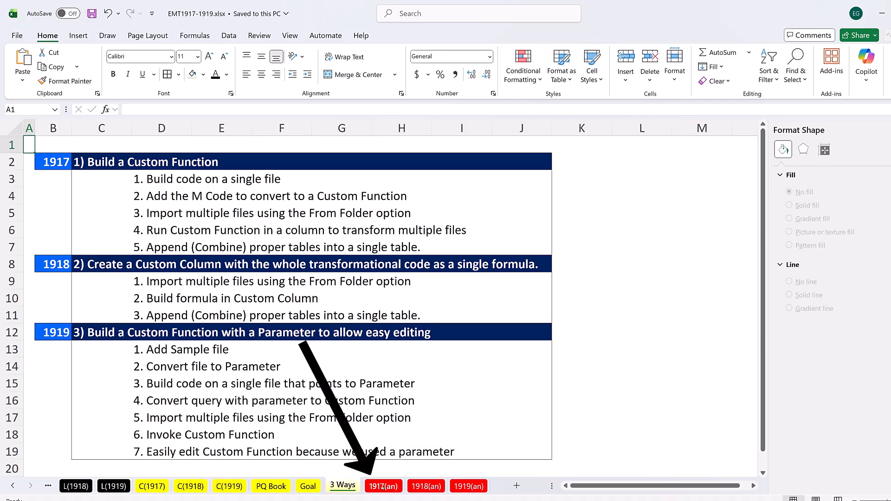
# Step: Look through the answer sheets 1917(an), 1918(an) and 1919(an) in the EMT1917-1919.xlsx workbook in Excel
pyautogui.click(382, 487)
pyautogui.click(426, 487)
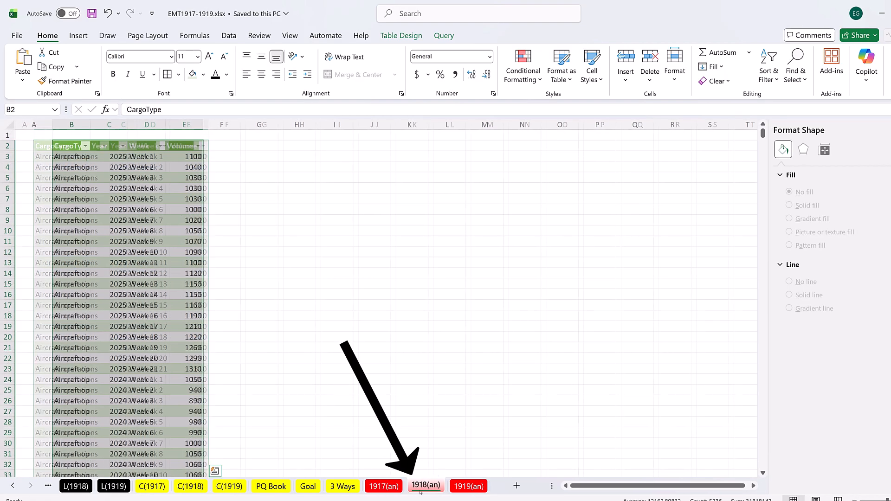
pyautogui.click(468, 486)
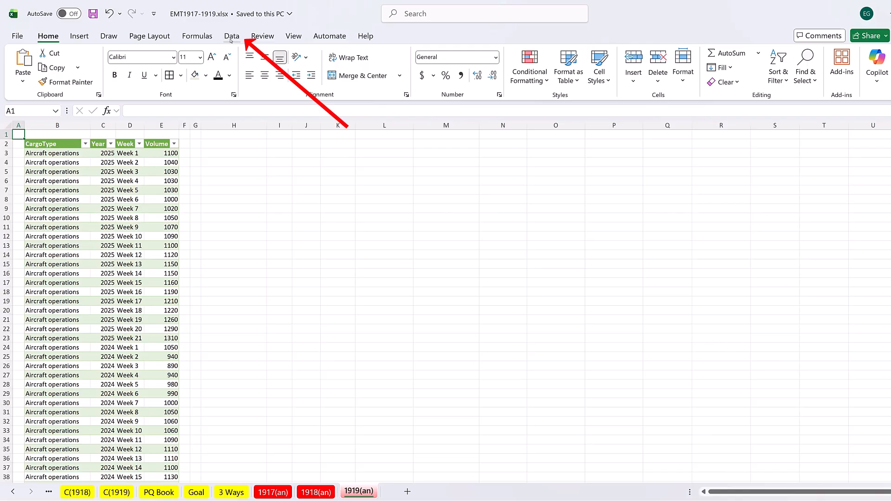
# Step: Show the workbook's queries and connections and collapse the ParameterSolution and TwoOtherSolutions groups
pyautogui.click(231, 36)
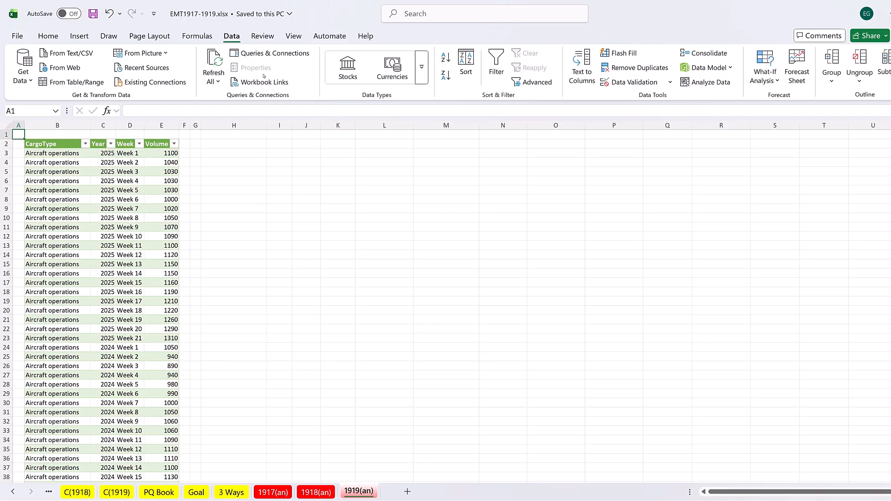
pyautogui.click(277, 54)
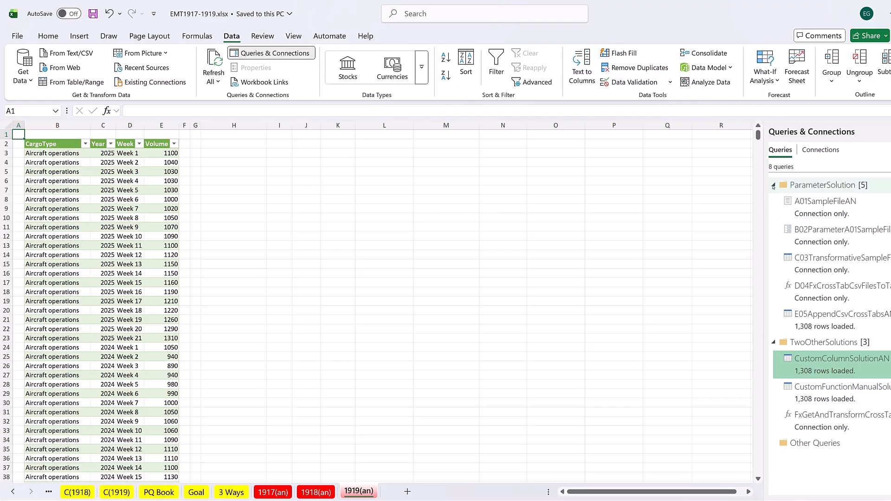
pyautogui.click(774, 185)
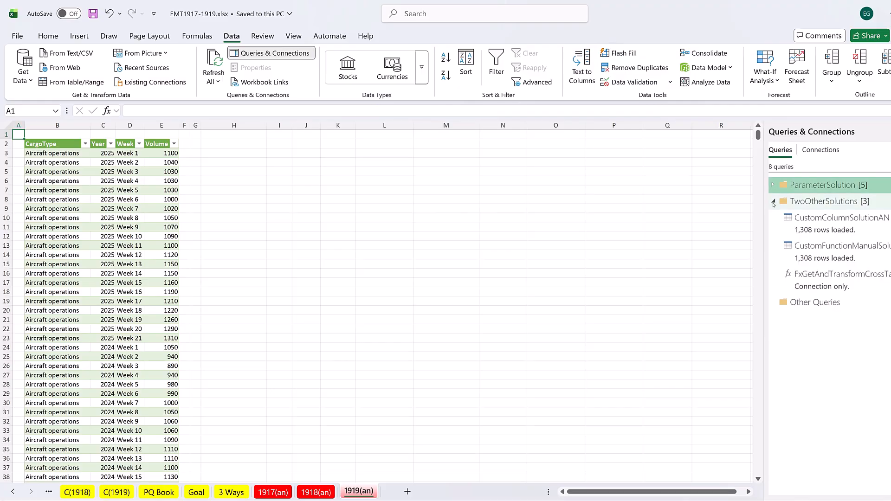
pyautogui.click(773, 203)
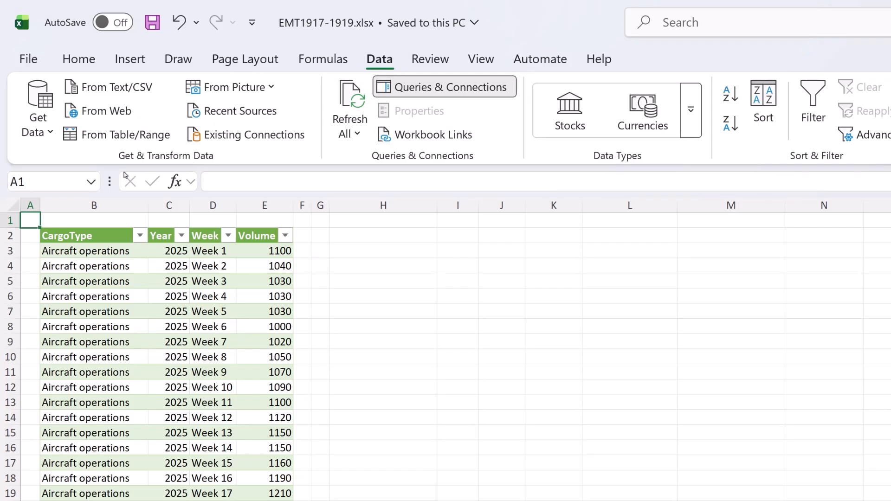
# Step: Import the files of the SeattleAirportCargoData folder inside SeattleAirportData into the Power Query Editor with From Folder
pyautogui.click(51, 128)
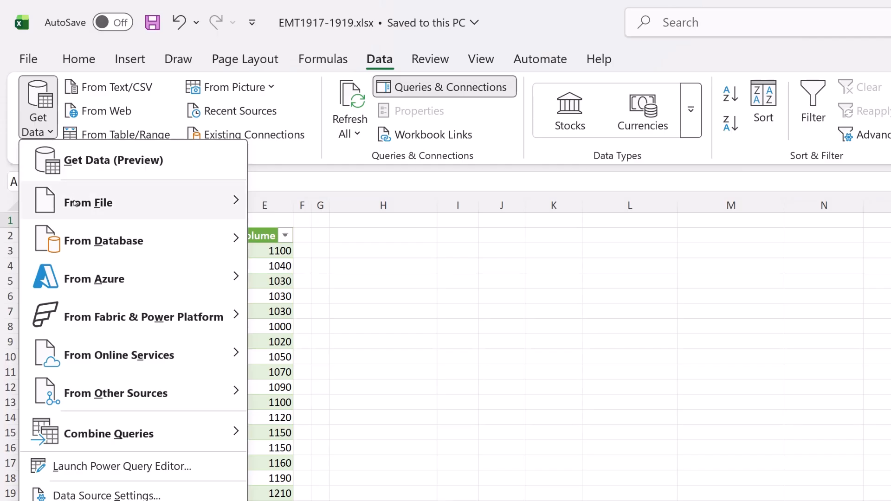
pyautogui.moveTo(76, 205)
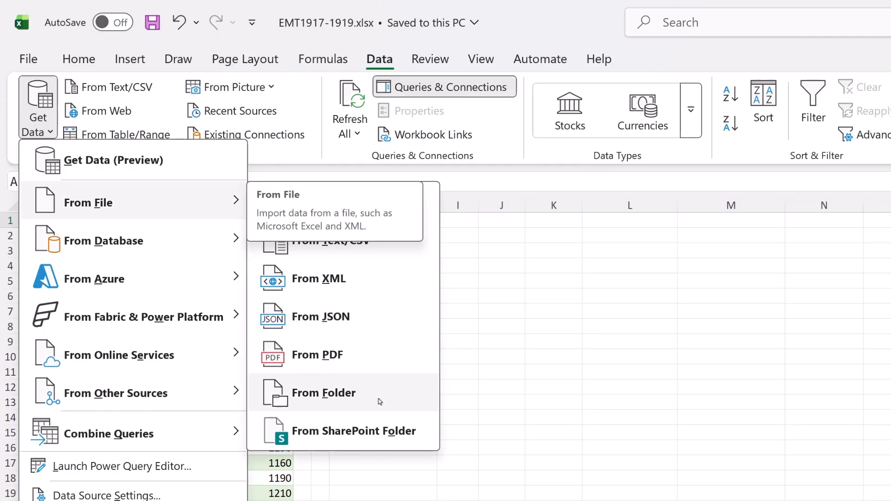
pyautogui.click(340, 398)
pyautogui.doubleClick(292, 166)
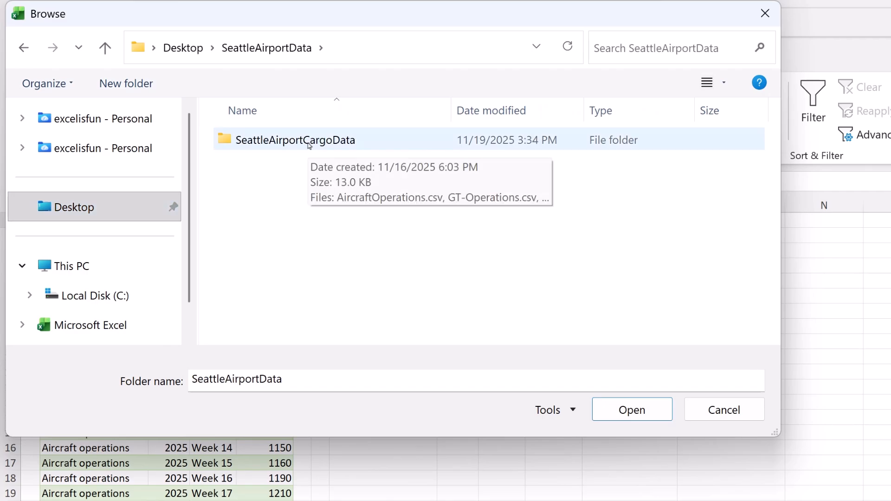
pyautogui.doubleClick(308, 141)
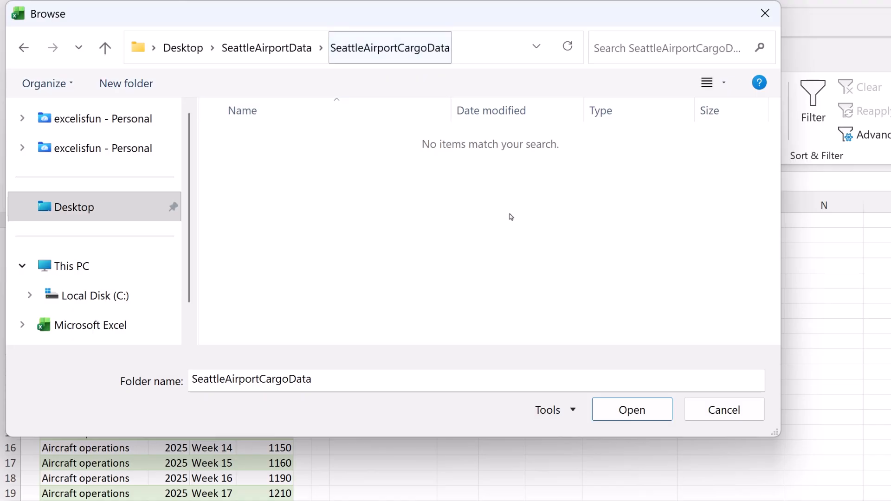
pyautogui.click(648, 411)
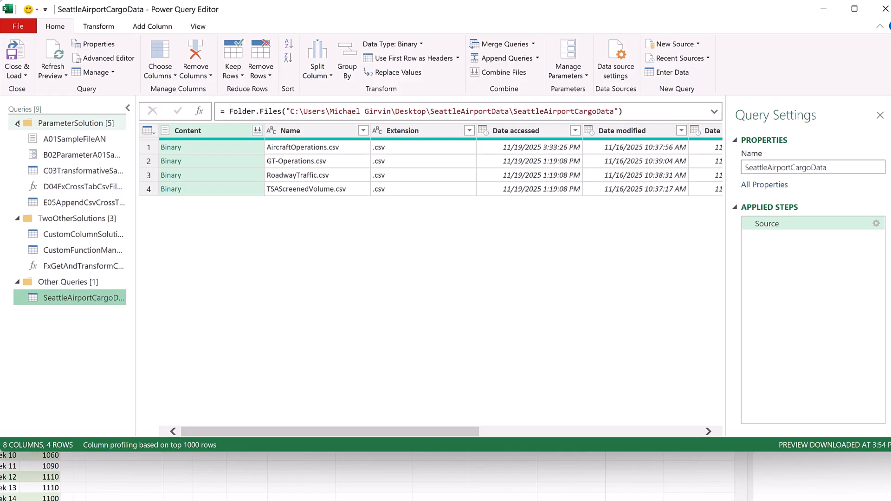
# Step: Collapse the ParameterSolution and TwoOtherSolutions query groups in the editor and select the SeattleAirportCargoData query
pyautogui.click(139, 144)
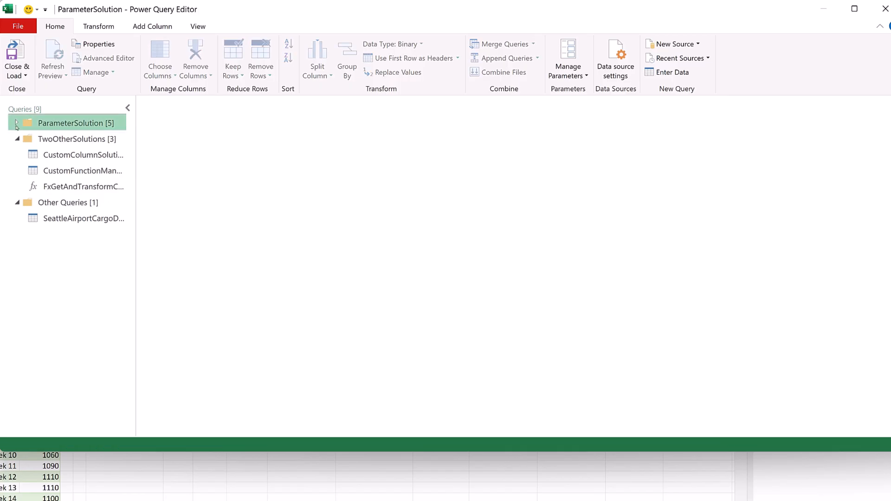
pyautogui.click(18, 139)
pyautogui.click(17, 139)
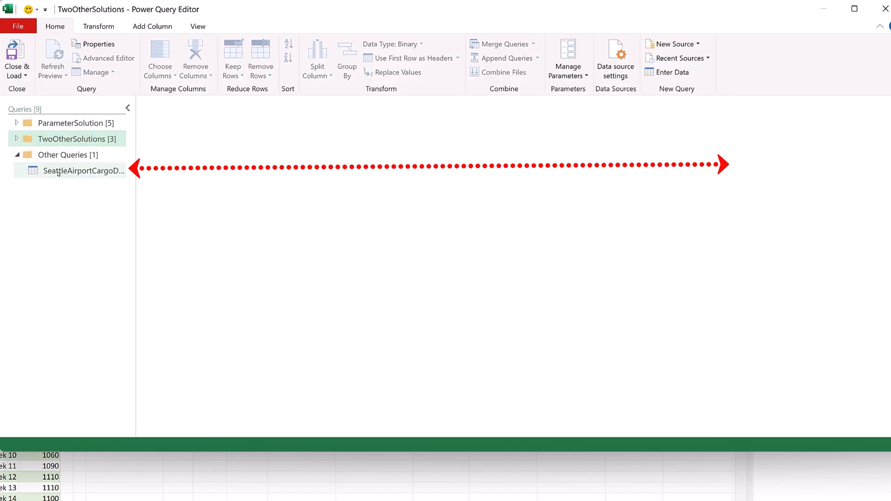
pyautogui.click(58, 171)
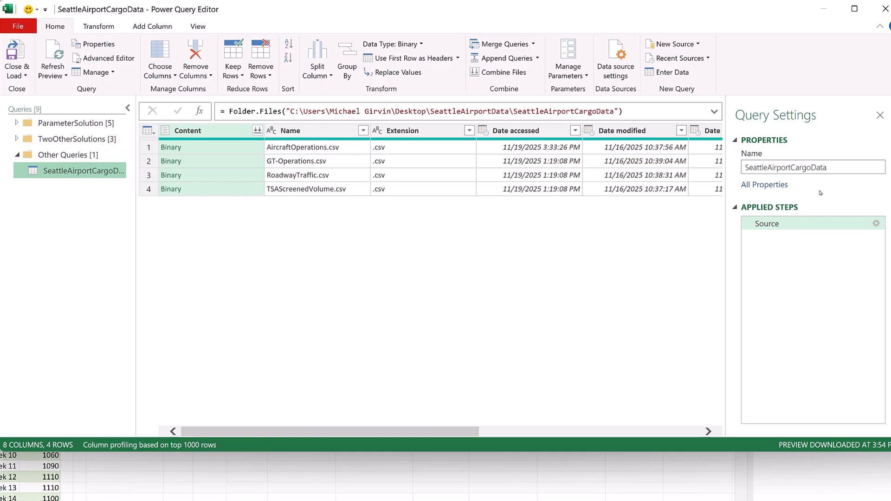
# Step: Rename the SeattleAirportCargoData query to MultipleCsvCtIntoTable
pyautogui.click(831, 167)
pyautogui.moveTo(830, 167); pyautogui.dragTo(650, 305)
pyautogui.write('MultipleCsvCtInto')
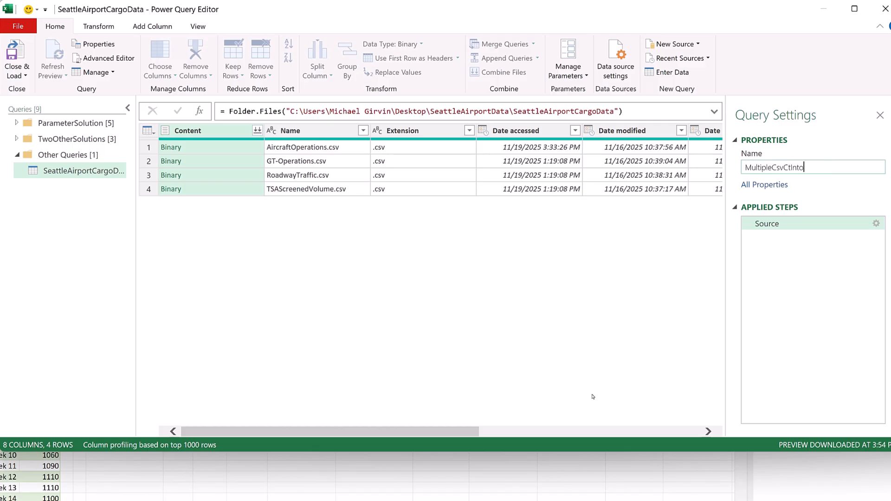
pyautogui.write('Table')
pyautogui.press('Return')
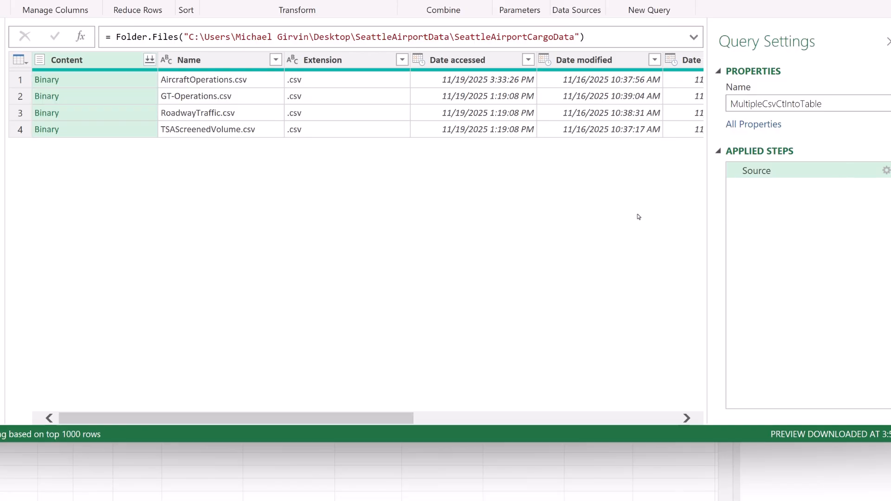
# Step: Examine the Source step's output: the first two binary files, the Extension filter values and the remaining attribute columns
pyautogui.click(756, 172)
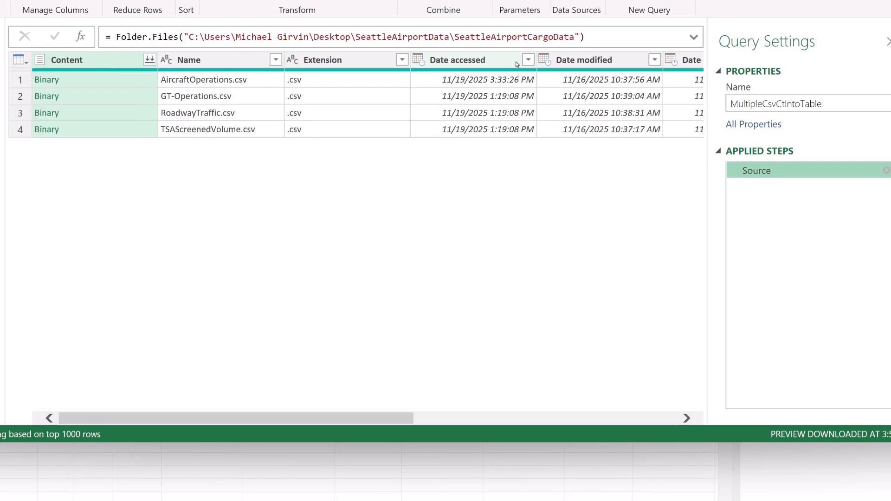
pyautogui.click(112, 85)
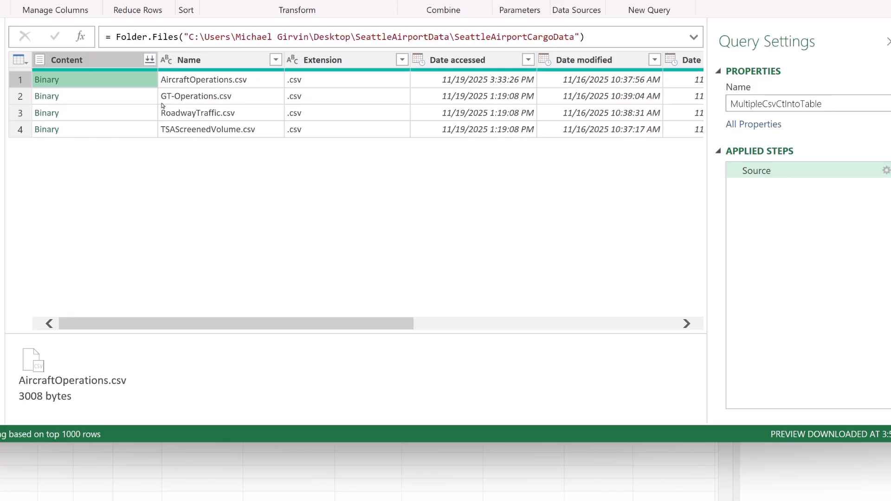
pyautogui.click(139, 101)
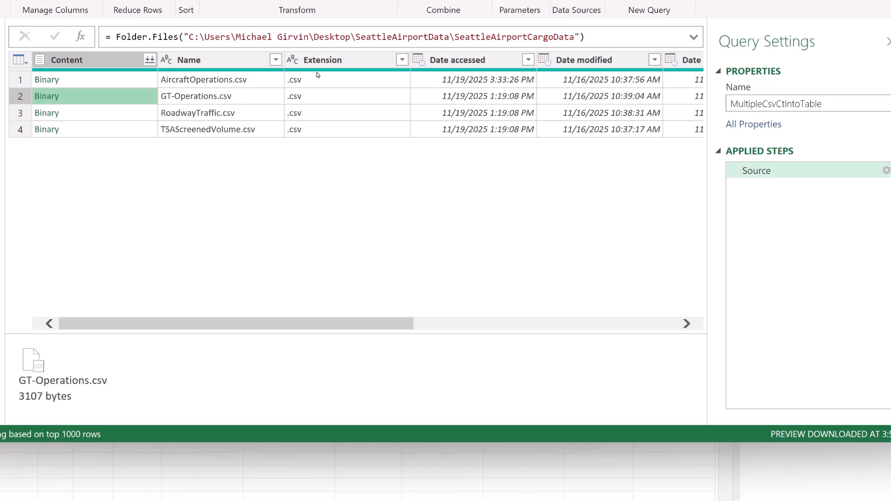
pyautogui.click(402, 60)
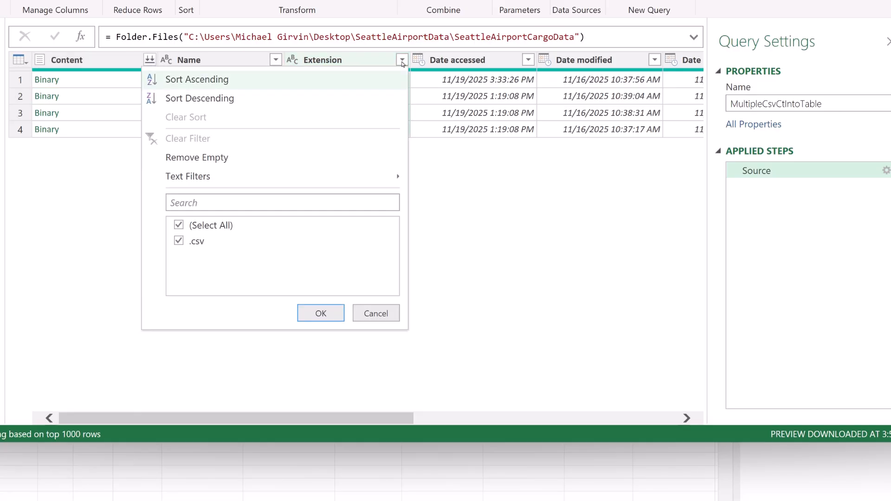
pyautogui.click(402, 61)
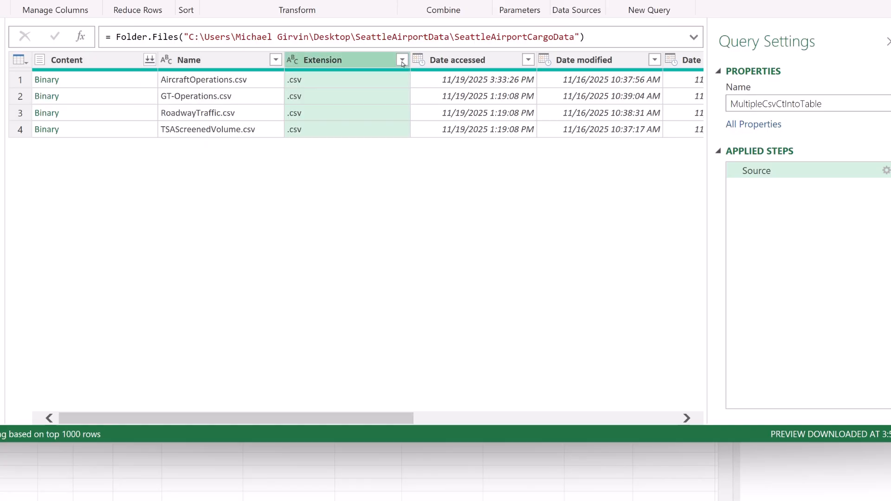
pyautogui.moveTo(346, 420); pyautogui.dragTo(687, 418)
pyautogui.moveTo(430, 418); pyautogui.dragTo(162, 420)
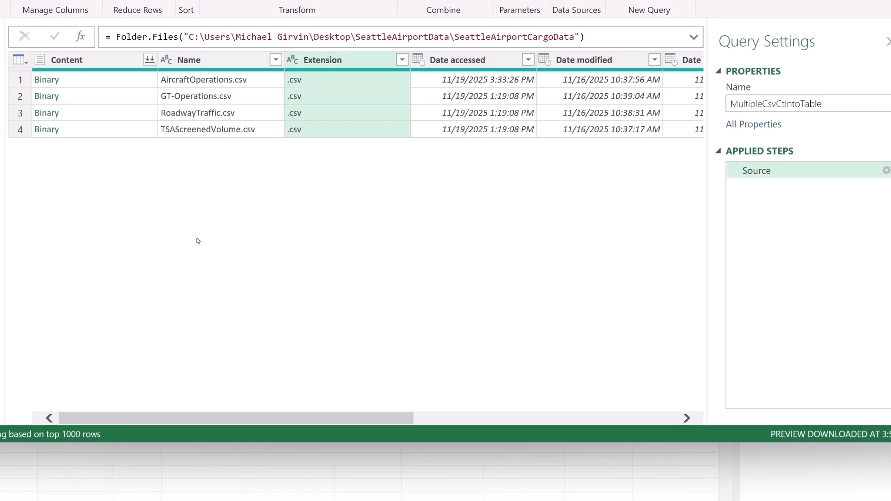
# Step: Drill into the AircraftOperations.csv binary and transpose the imported table
pyautogui.click(48, 81)
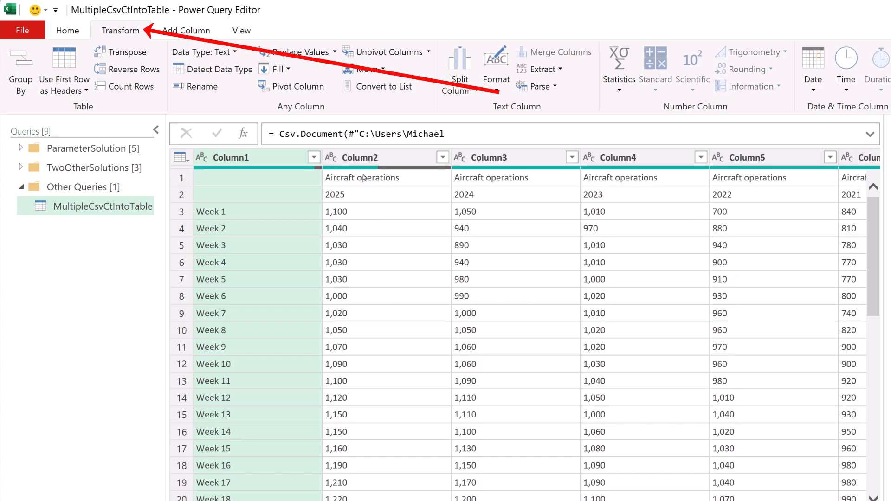
pyautogui.click(140, 53)
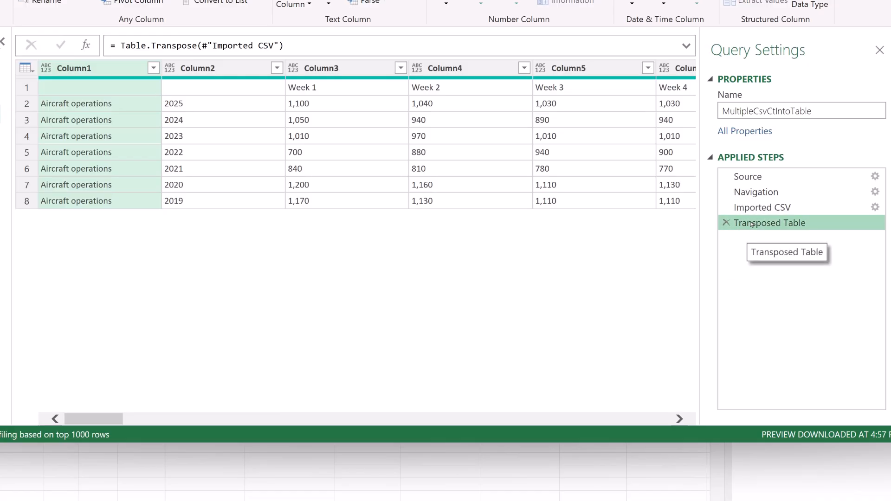
# Step: Rename the Transposed Table applied step to TransposeTable
pyautogui.press('F2')
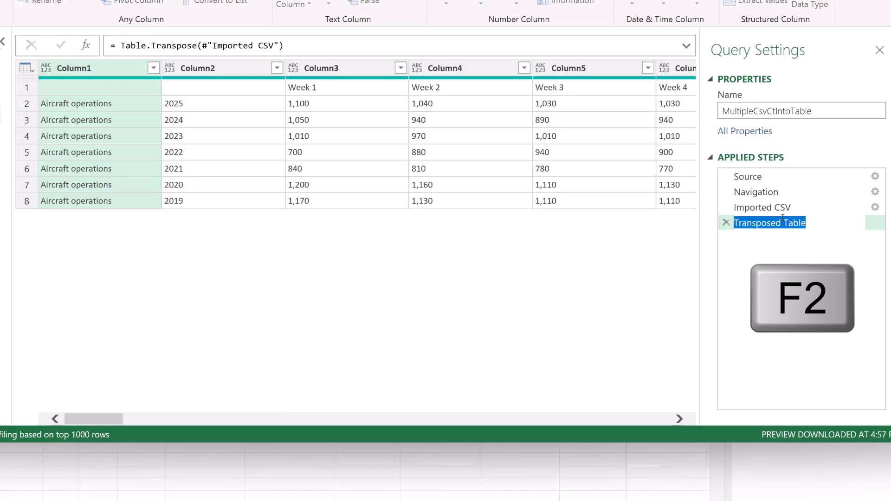
pyautogui.click(785, 224)
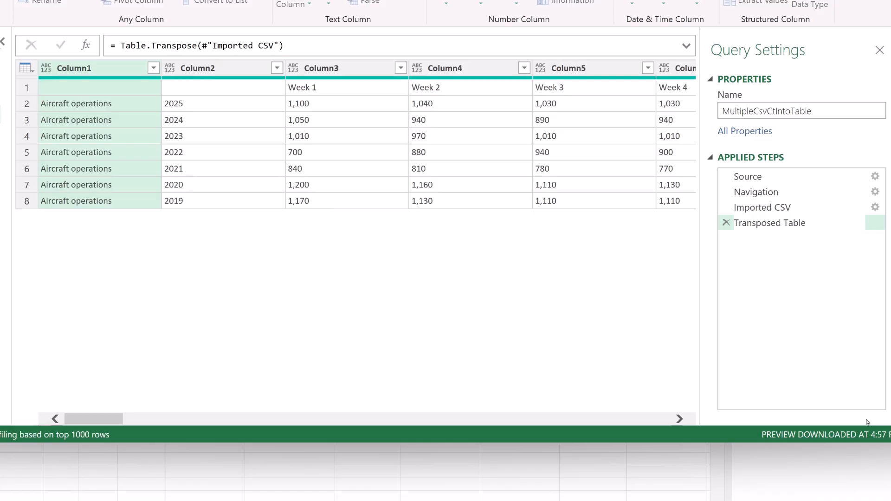
pyautogui.press('BackSpace')
pyautogui.press('BackSpace')
pyautogui.press('Return')
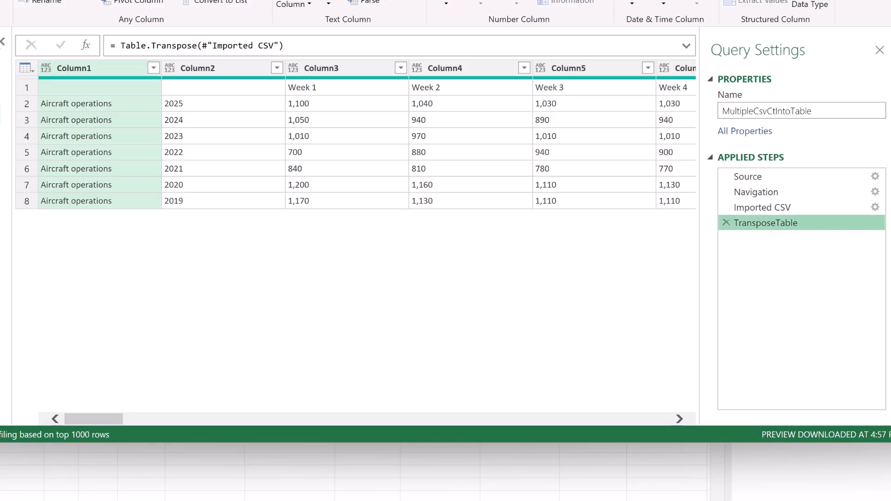
# Step: Rename the Imported CSV applied step to ImportedCSV and return to the TransposeTable step
pyautogui.click(788, 208)
pyautogui.press('F2')
pyautogui.click(775, 207)
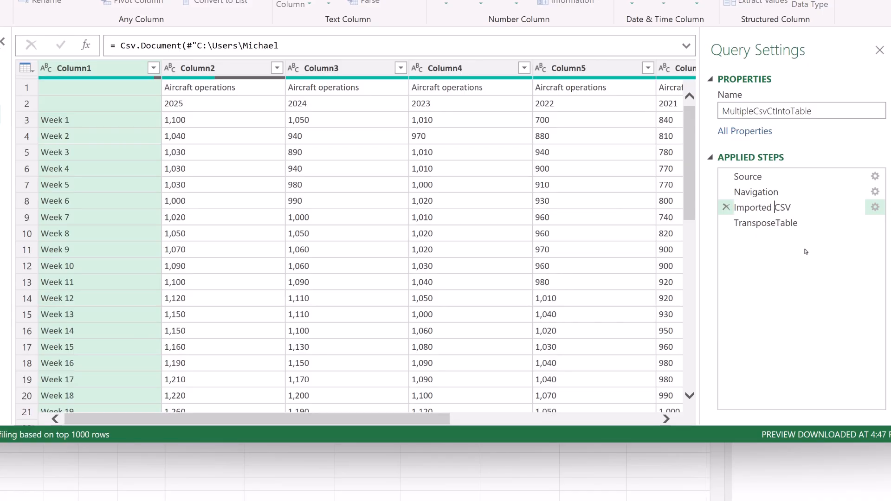
pyautogui.press('BackSpace')
pyautogui.press('Return')
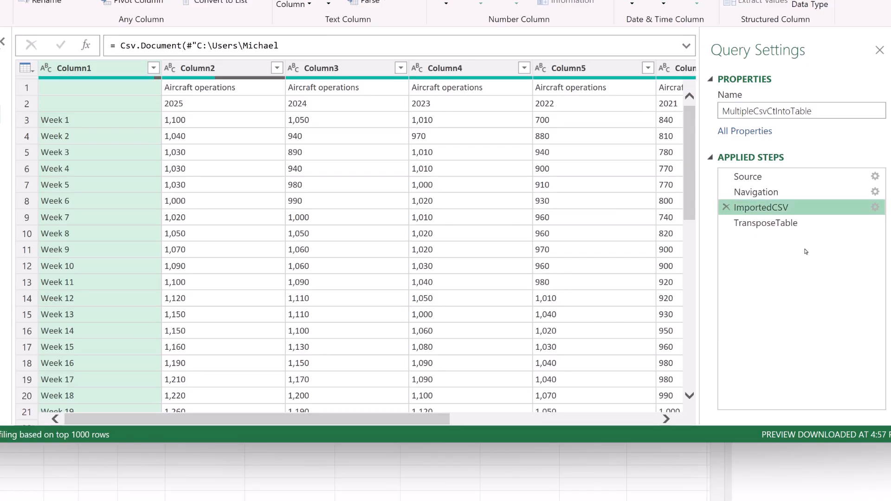
pyautogui.click(767, 227)
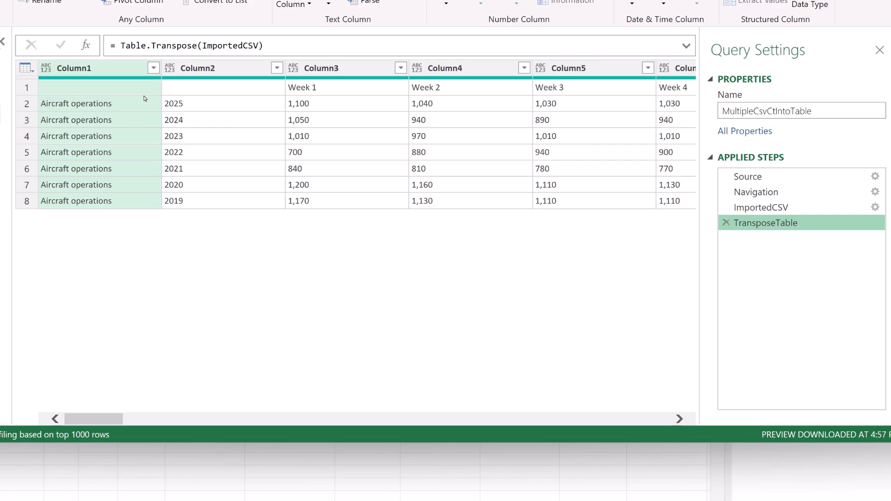
# Step: Promote the first row to headers and name the unnamed first column CargoType
pyautogui.click(26, 69)
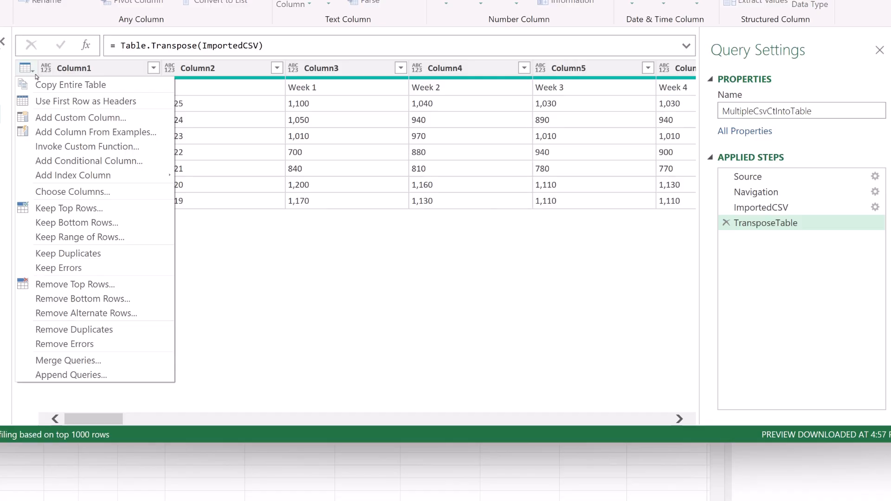
pyautogui.click(54, 102)
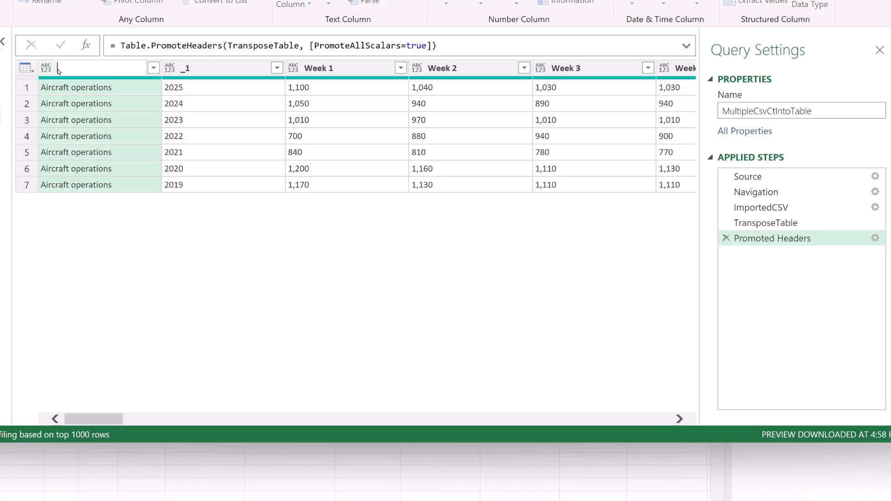
pyautogui.write('CargoType')
pyautogui.press('Return')
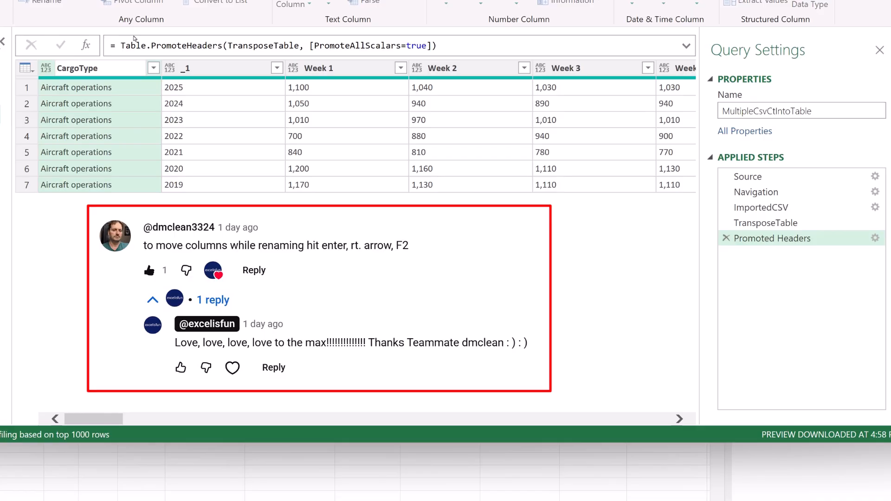
pyautogui.press('Return')
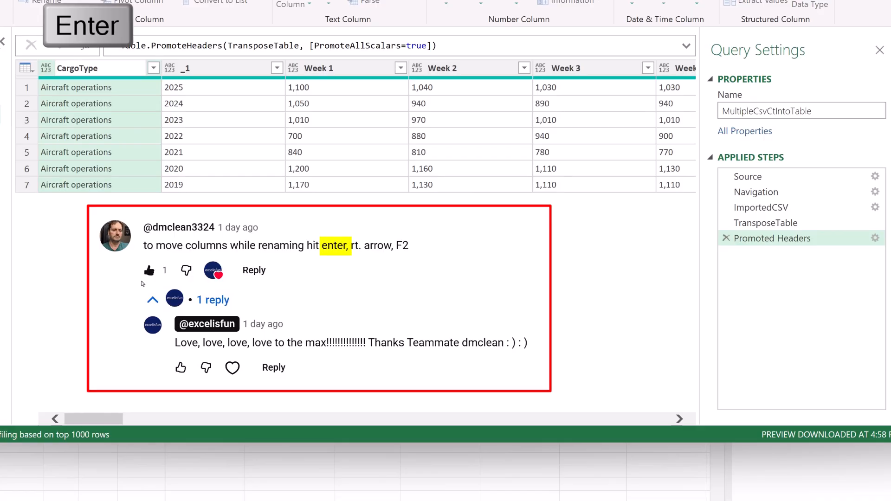
# Step: Rename the second column, which holds the years, to Year
pyautogui.press('Right')
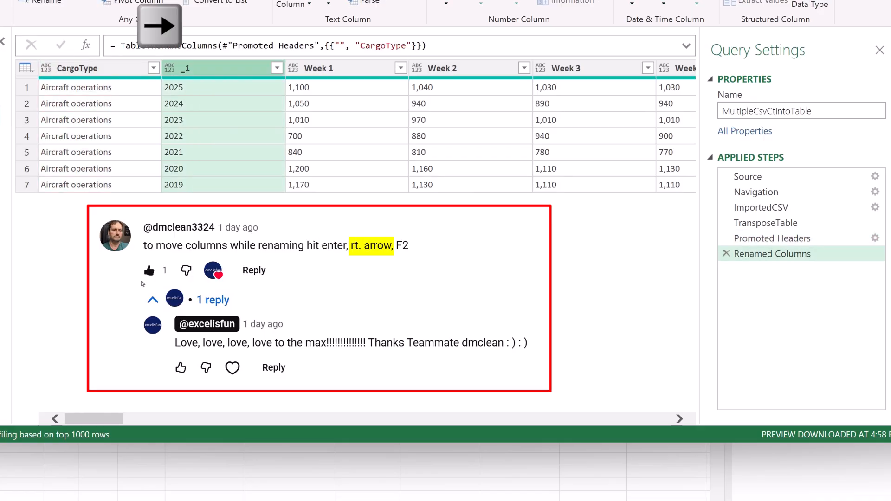
pyautogui.press('F2')
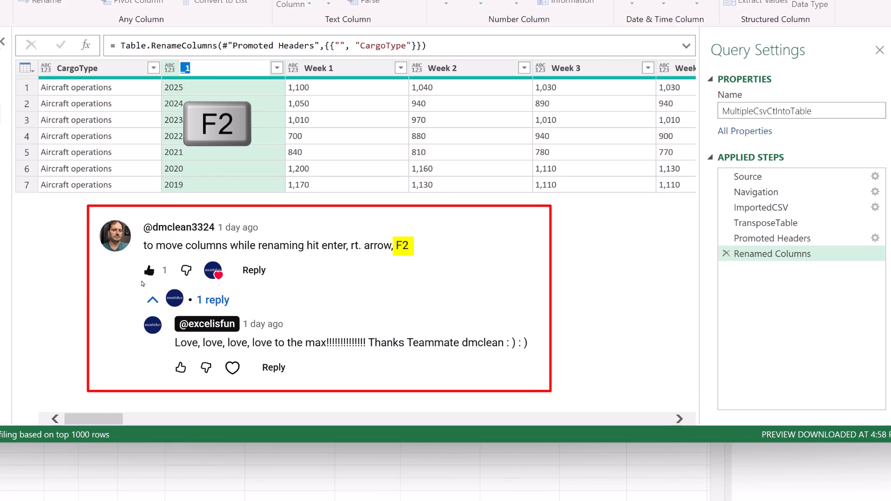
pyautogui.write('Year')
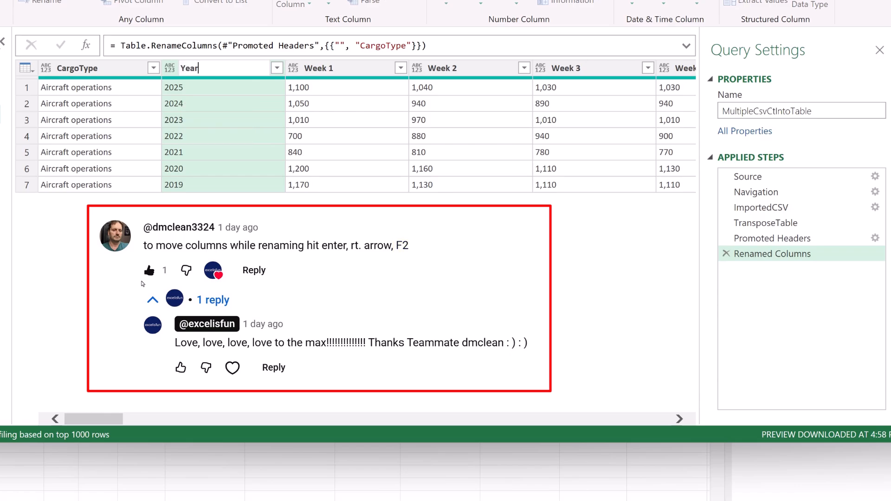
pyautogui.press('Return')
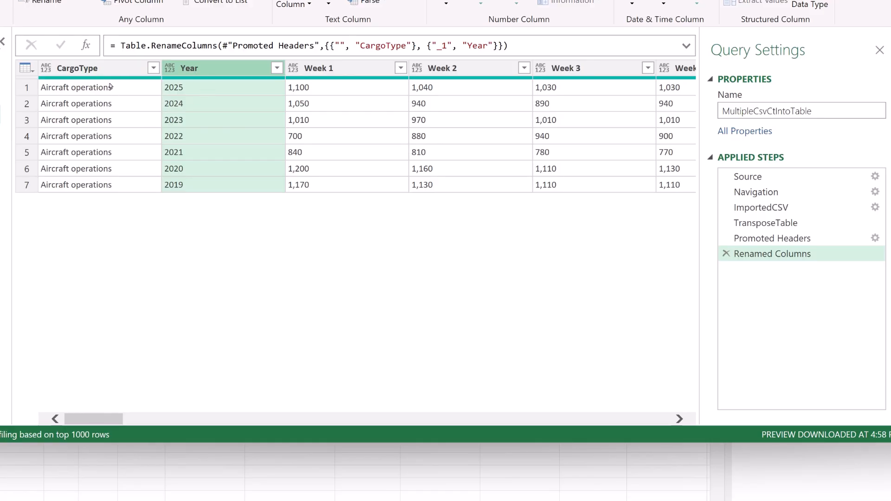
# Step: Unpivot all columns other than CargoType and Year
pyautogui.press('shift')
pyautogui.keyDown('shift'); pyautogui.click(89, 69); pyautogui.keyUp('shift')
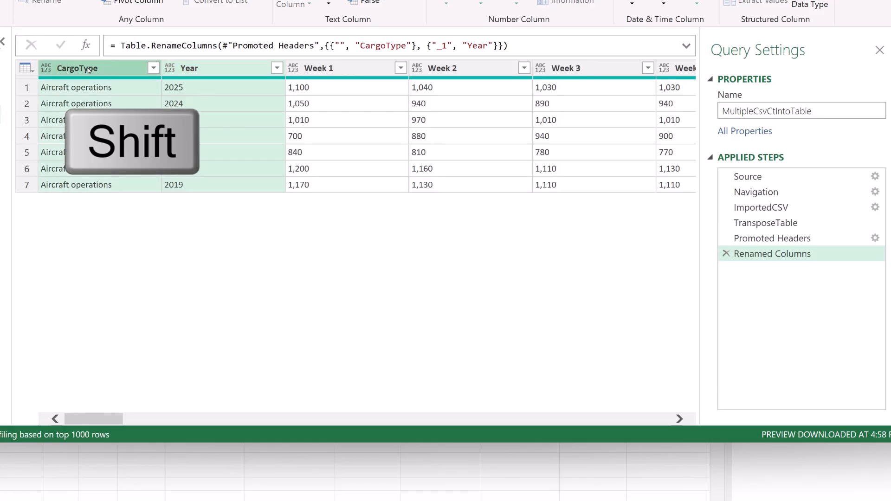
pyautogui.rightClick(88, 70)
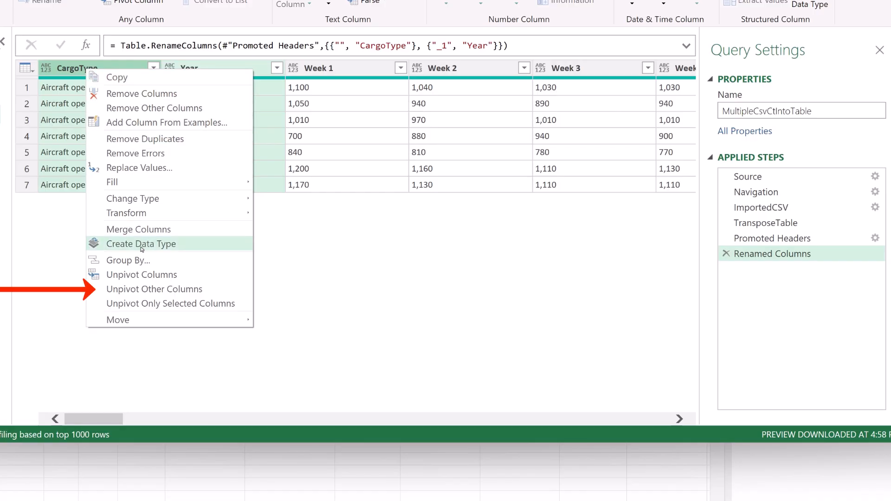
pyautogui.click(146, 289)
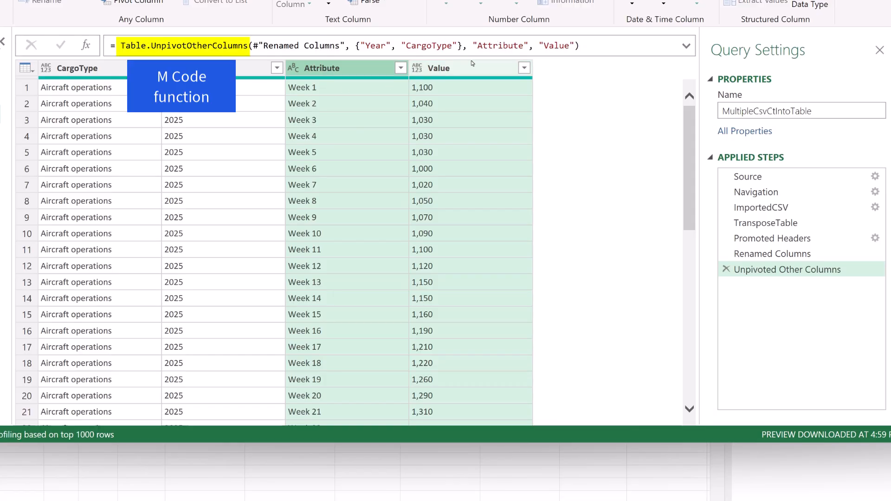
# Step: Edit the Table.UnpivotOtherColumns formula so its attribute and value columns are named "Week" and "Volume"
pyautogui.doubleClick(501, 45)
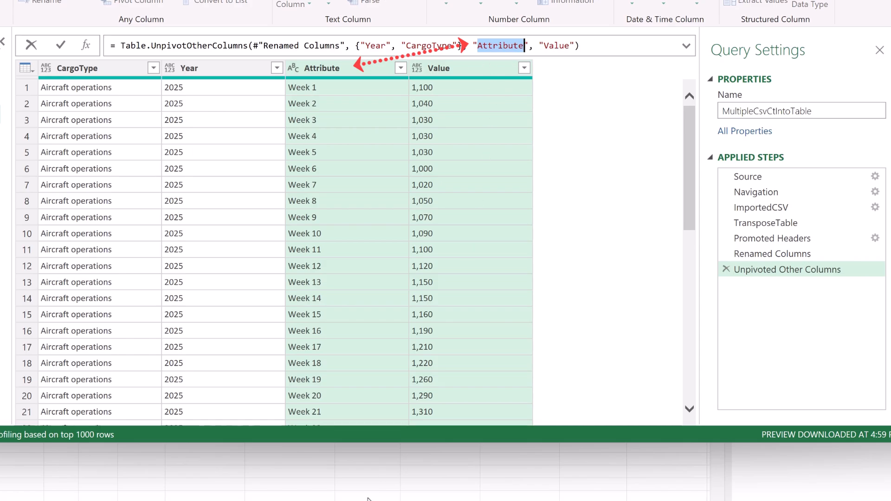
pyautogui.write('W')
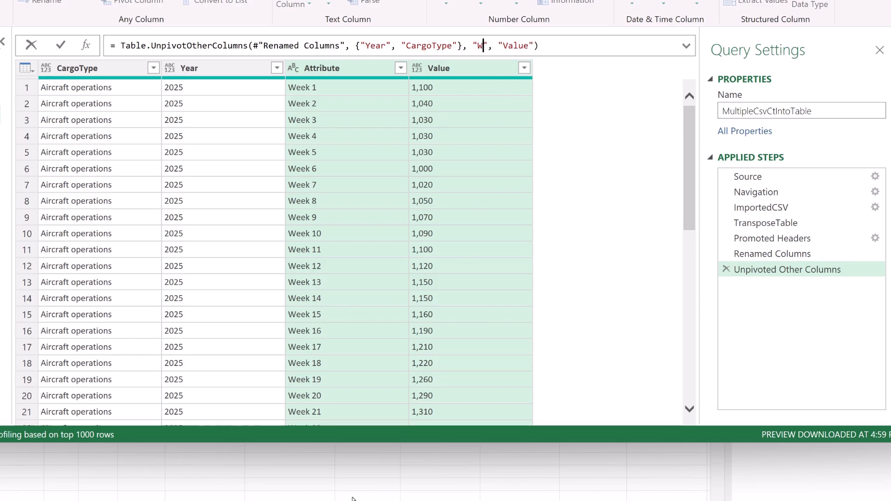
pyautogui.write('eek')
pyautogui.doubleClick(531, 45)
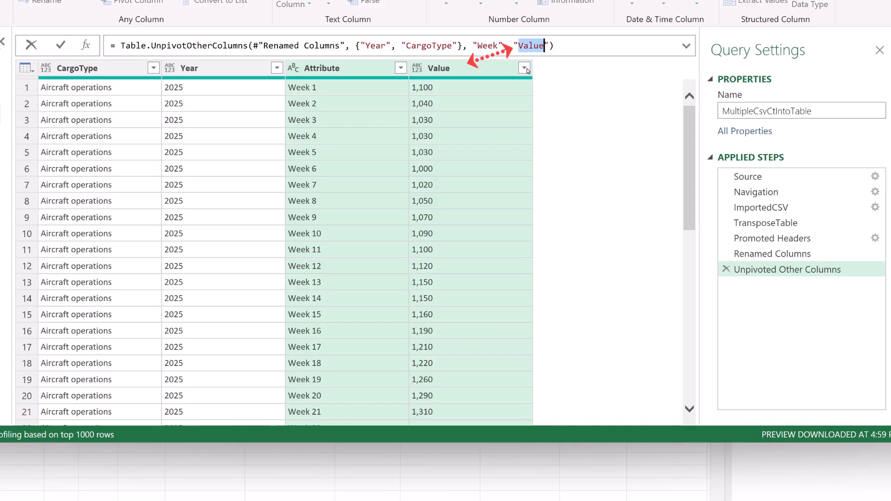
pyautogui.write('Volume')
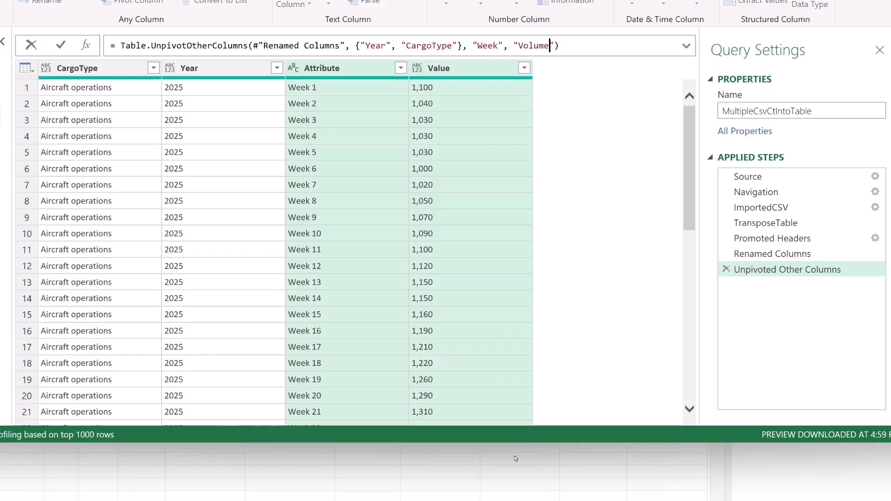
pyautogui.press('Return')
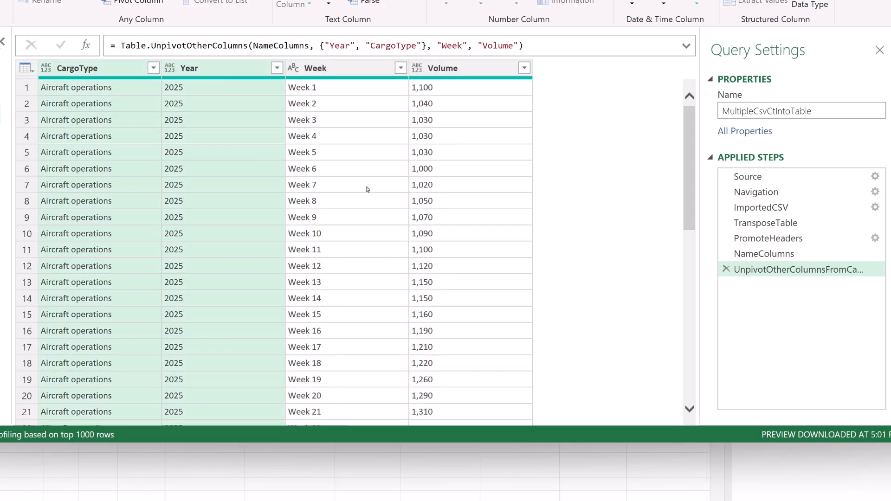
# Step: Filter the blank entries out of the Volume column and detect the data types of all columns from CargoType to Volume
pyautogui.click(471, 70)
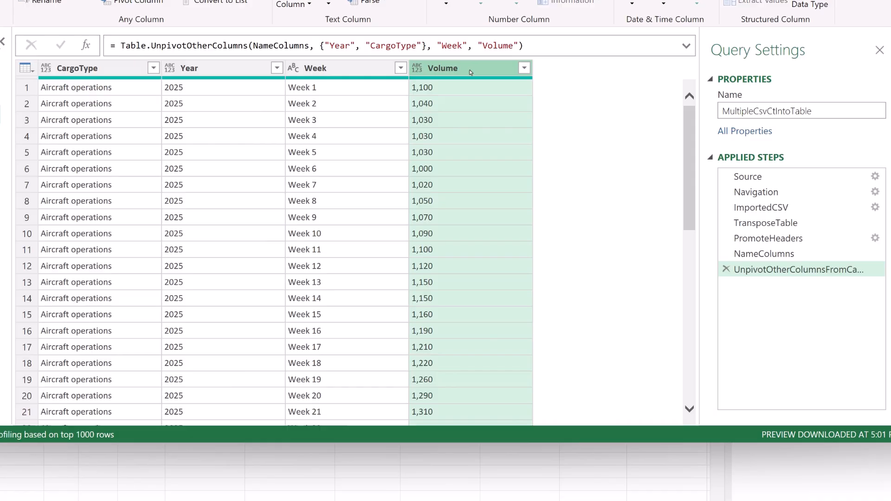
pyautogui.click(525, 69)
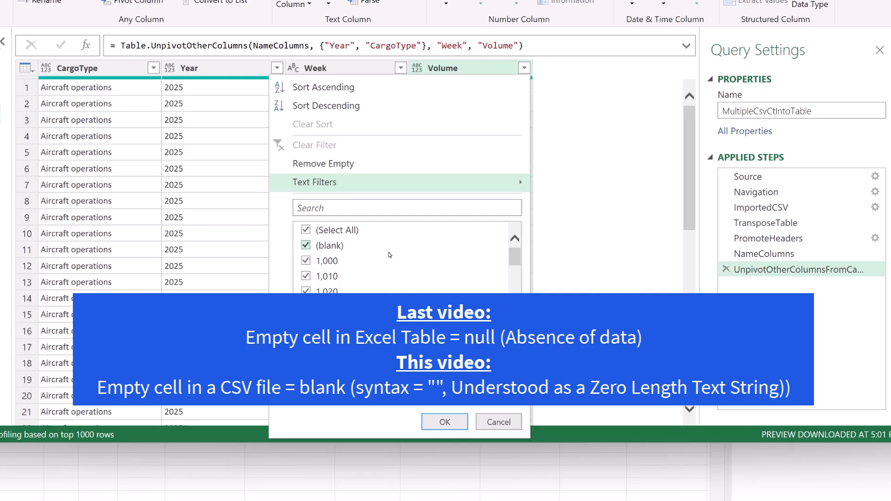
pyautogui.click(306, 246)
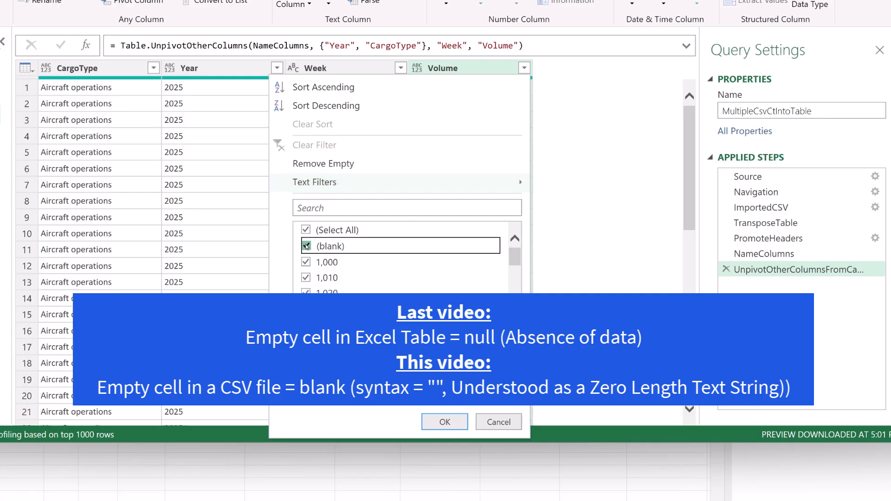
pyautogui.click(445, 421)
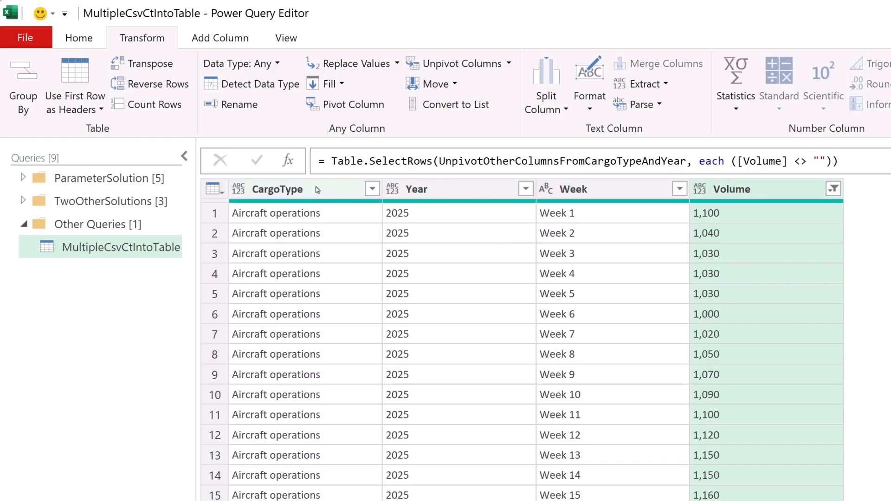
pyautogui.keyDown('shift'); pyautogui.click(285, 194); pyautogui.keyUp('shift')
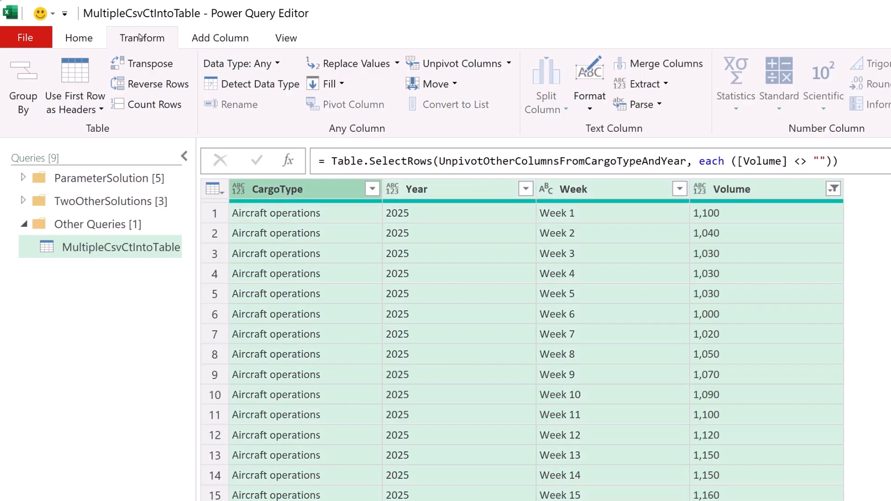
pyautogui.click(259, 90)
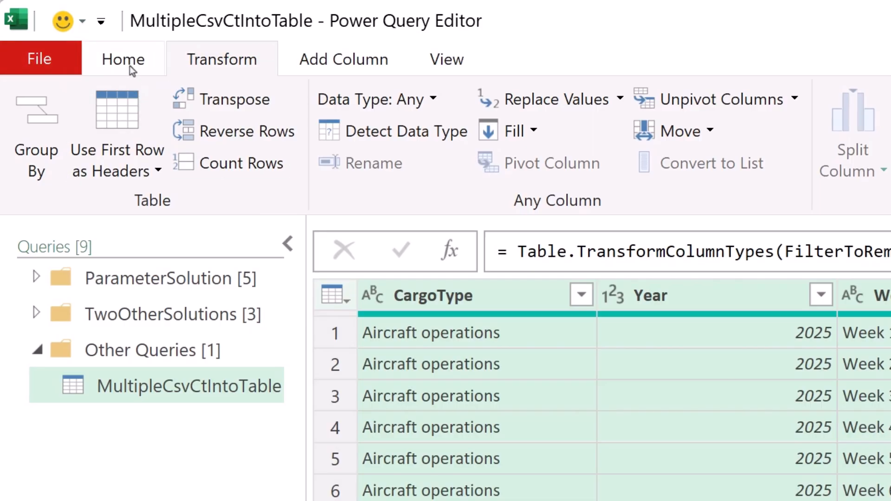
# Step: Examine the query's let expression in the Advanced Editor: the variable names and how PromoteHeaders refers to TransposeTable
pyautogui.click(57, 28)
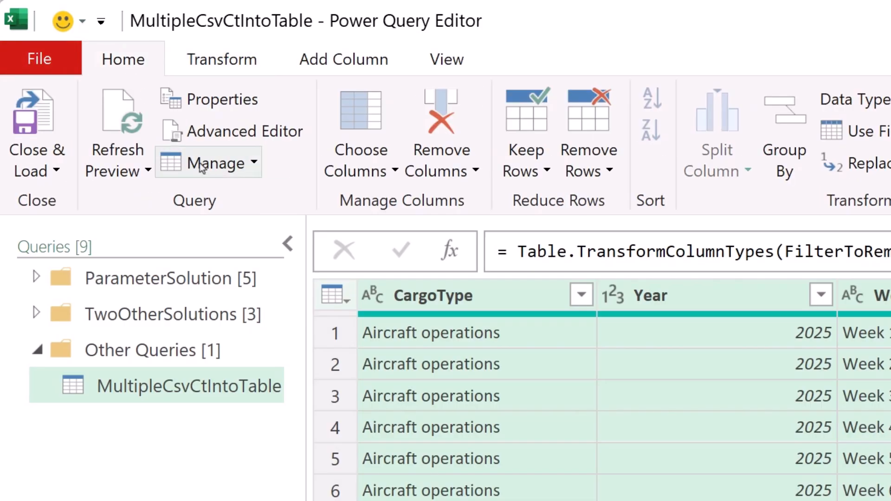
pyautogui.click(237, 133)
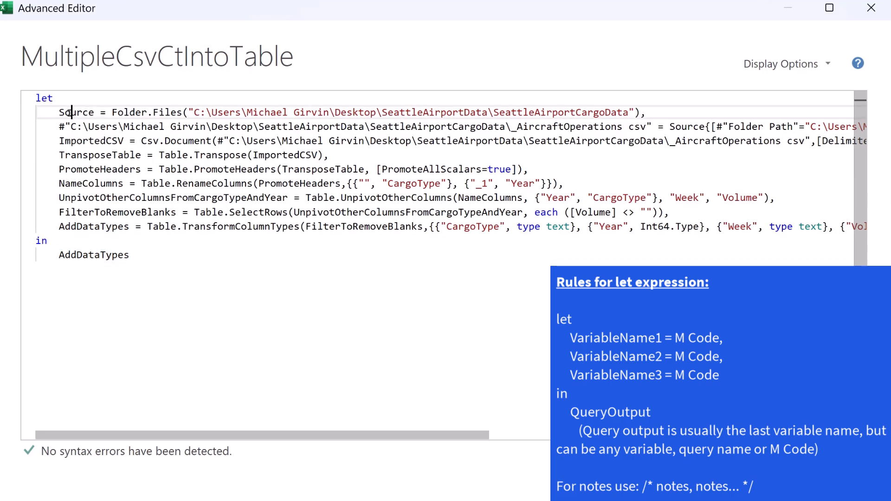
pyautogui.doubleClick(70, 112)
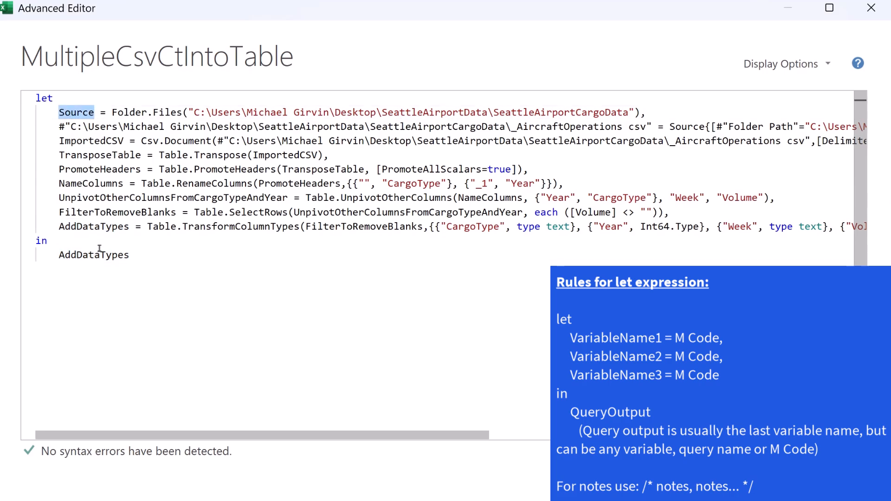
pyautogui.doubleClick(87, 156)
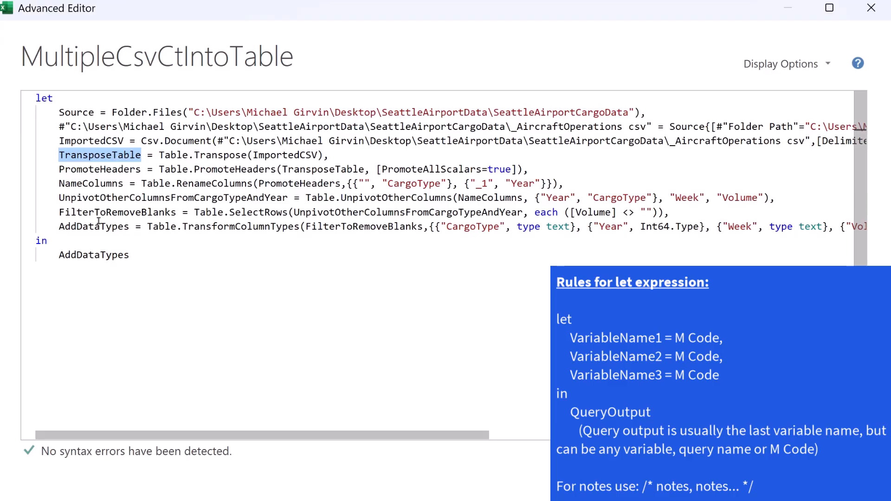
pyautogui.click(148, 156)
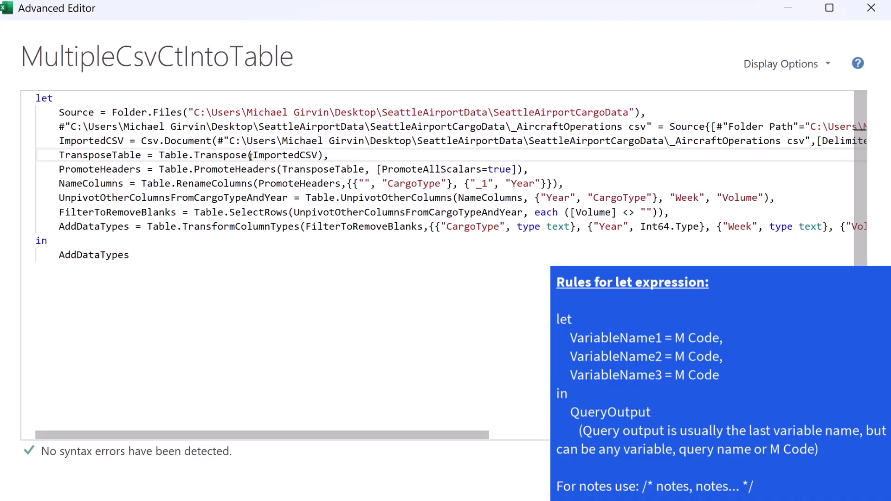
pyautogui.doubleClick(104, 173)
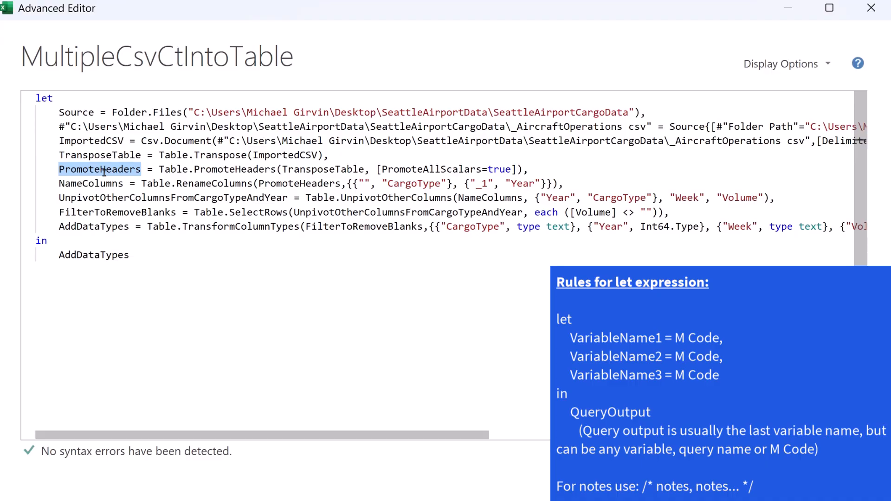
pyautogui.click(147, 172)
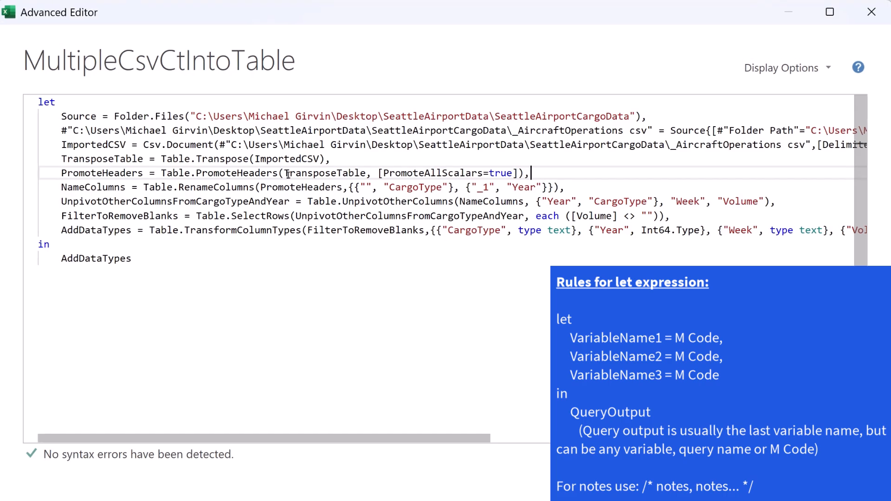
pyautogui.click(100, 155)
pyautogui.doubleClick(103, 158)
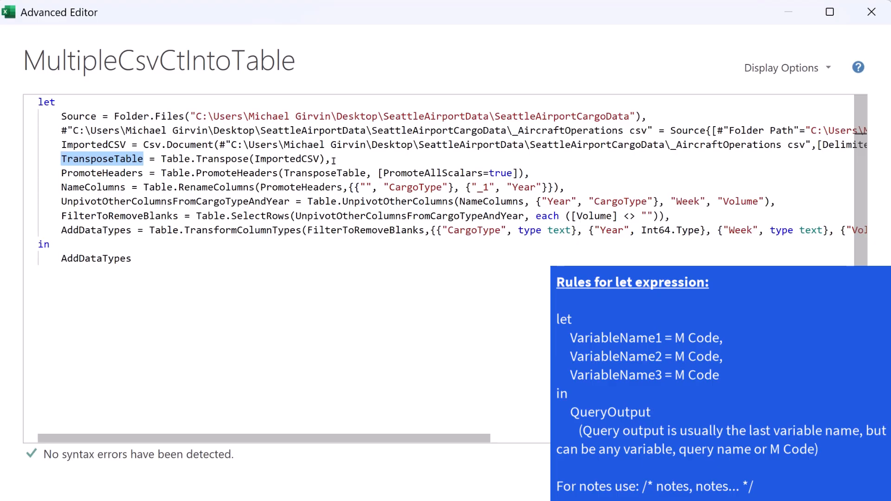
pyautogui.doubleClick(90, 174)
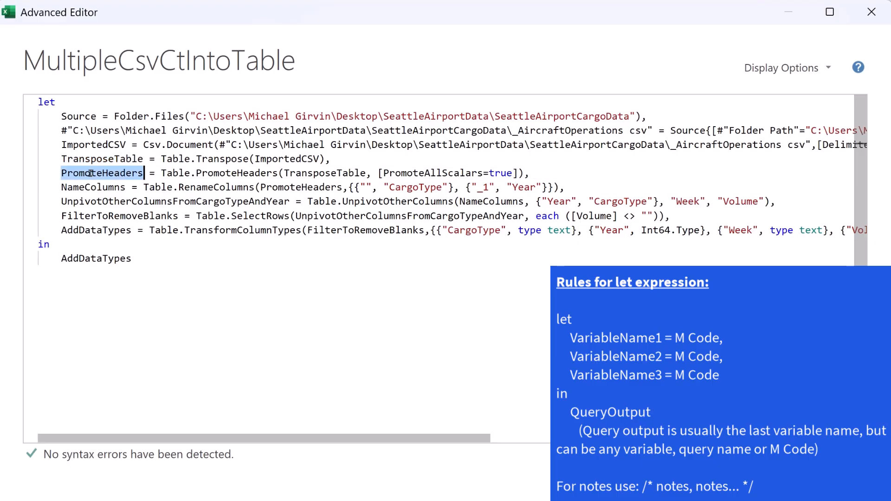
pyautogui.doubleClick(328, 173)
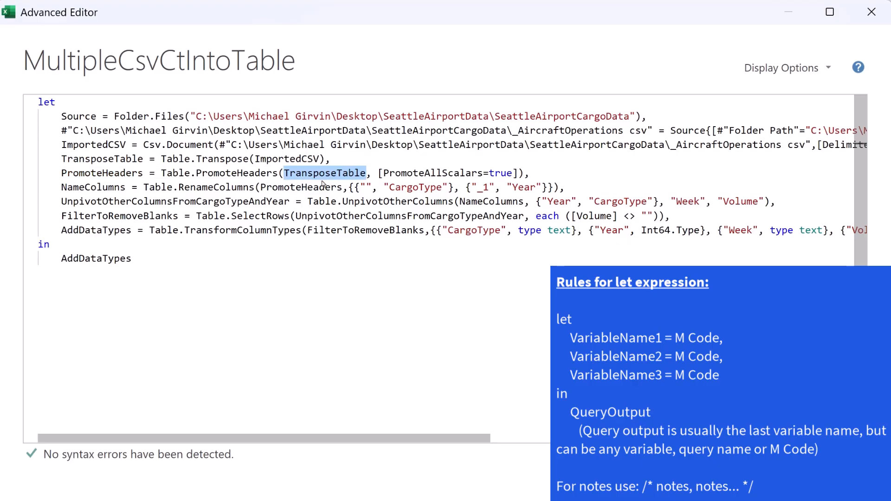
# Step: Examine the AddDataTypes line to its end and the query output named after "in"
pyautogui.press('End')
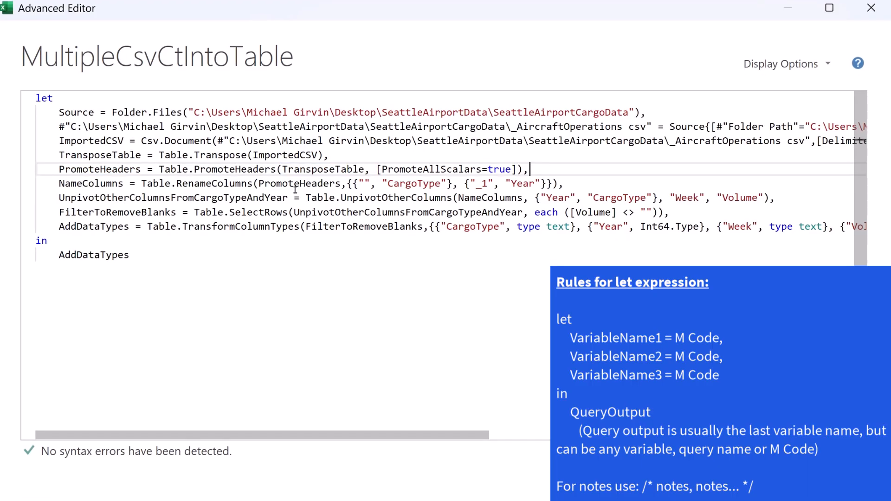
pyautogui.click(92, 226)
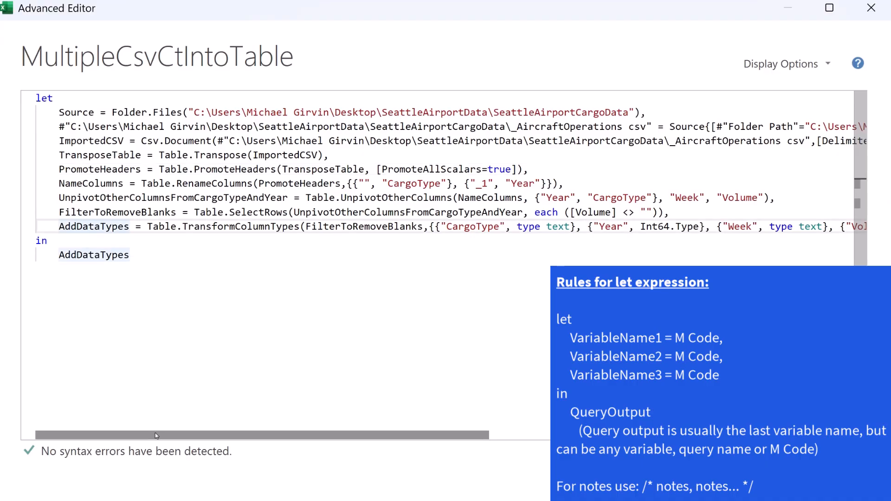
pyautogui.moveTo(164, 438); pyautogui.dragTo(520, 446)
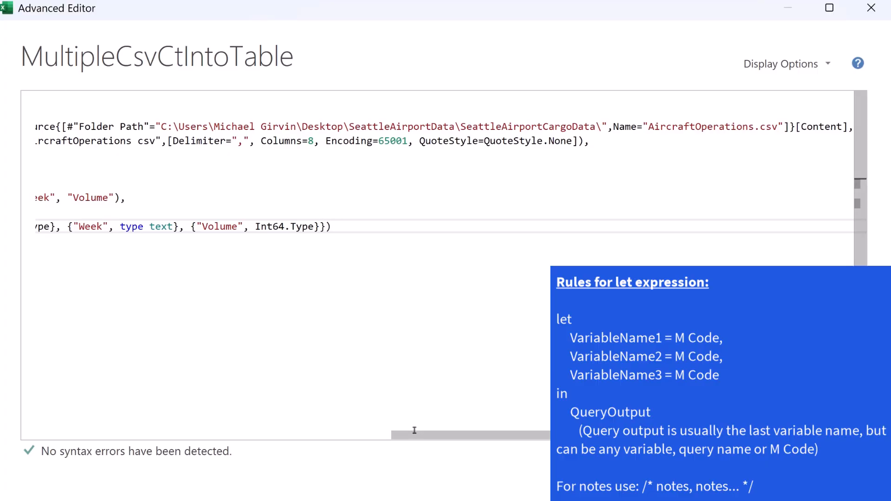
pyautogui.moveTo(399, 435); pyautogui.dragTo(15, 447)
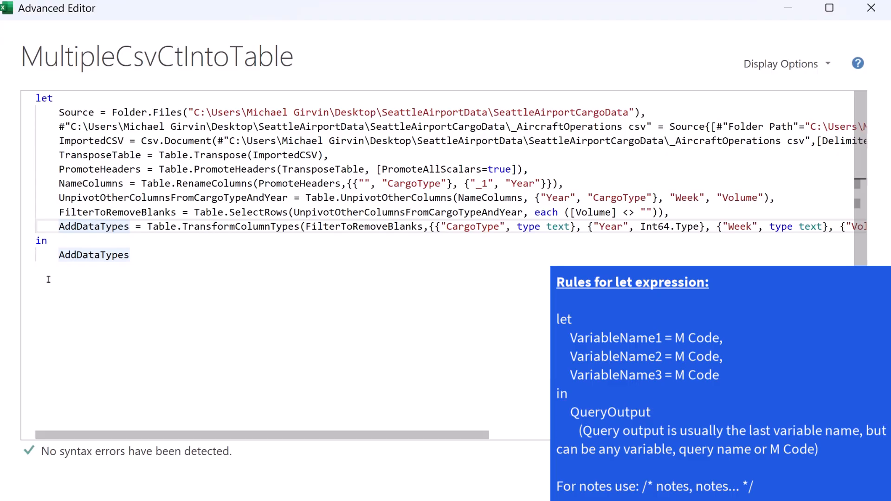
pyautogui.doubleClick(106, 260)
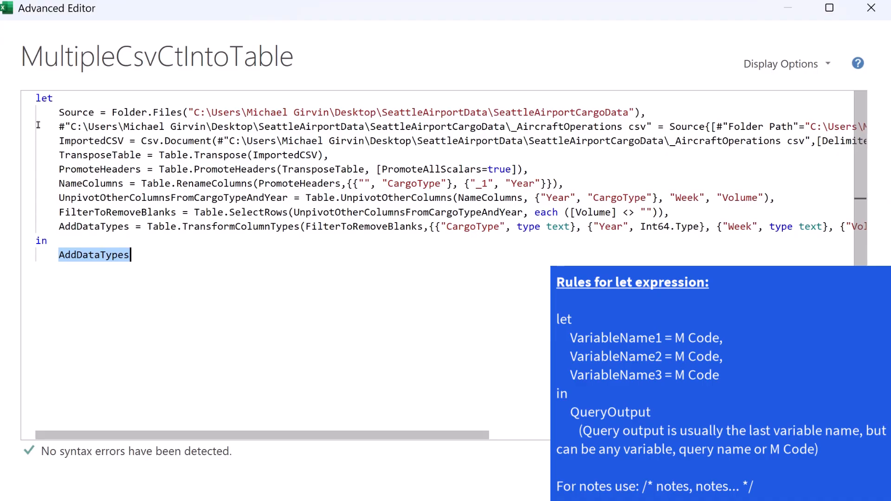
# Step: Copy the code from the AircraftOperations line through the final AddDataTypes and paste it below the let expression as a /* */ comment
pyautogui.moveTo(38, 125); pyautogui.dragTo(270, 260)
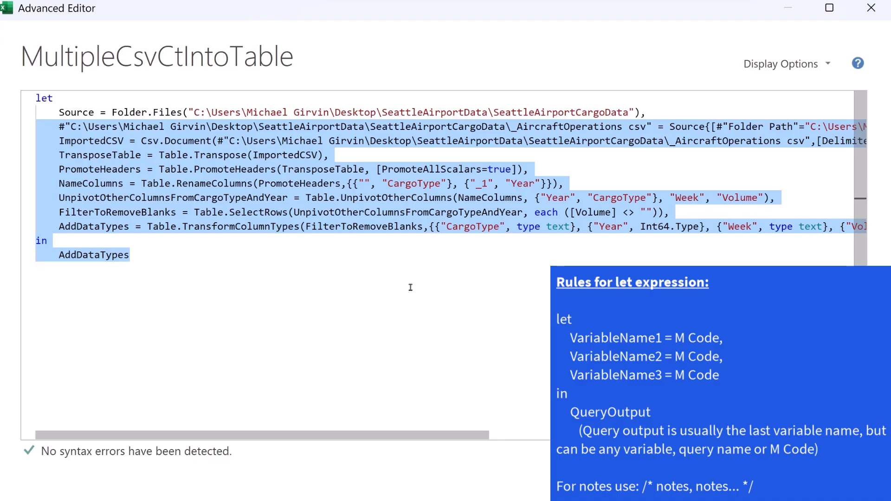
pyautogui.hotkey('ctrl', 'c')
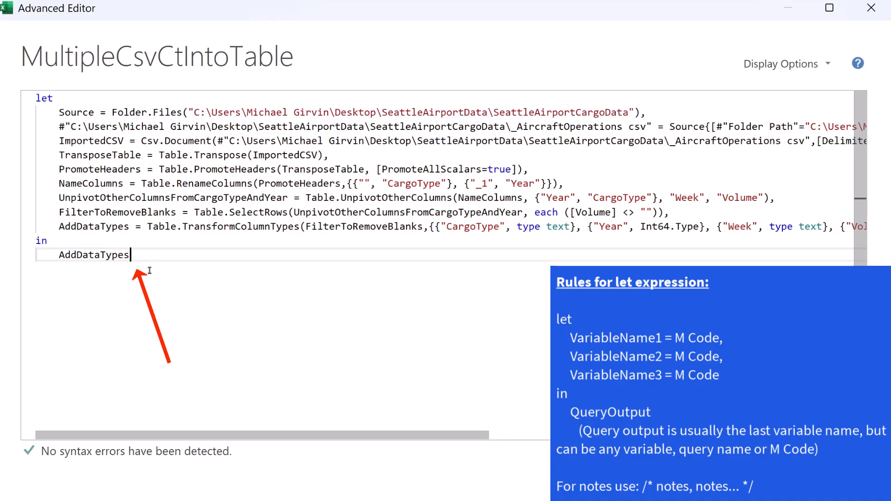
pyautogui.click(153, 259)
pyautogui.press('Return')
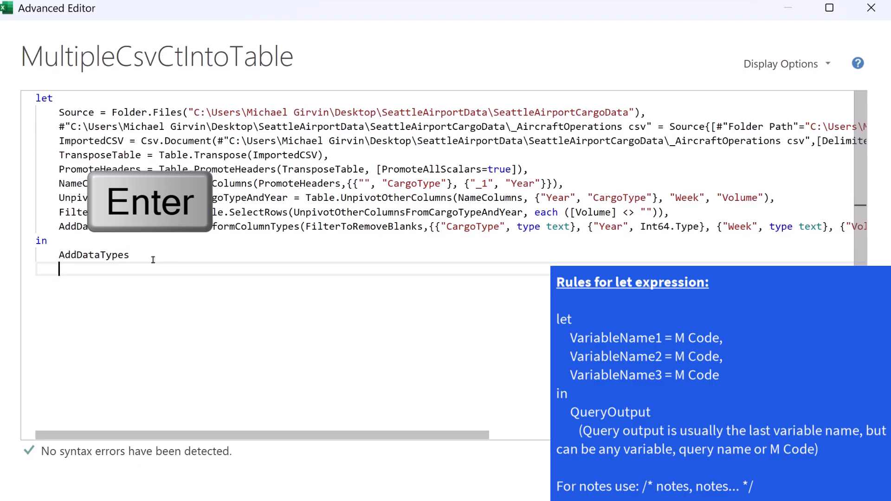
pyautogui.press('BackSpace')
pyautogui.press('Return')
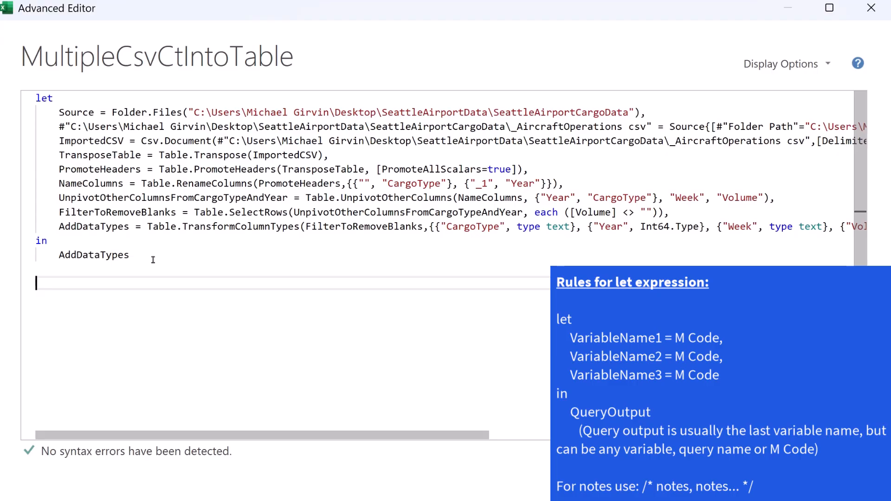
pyautogui.write('/')
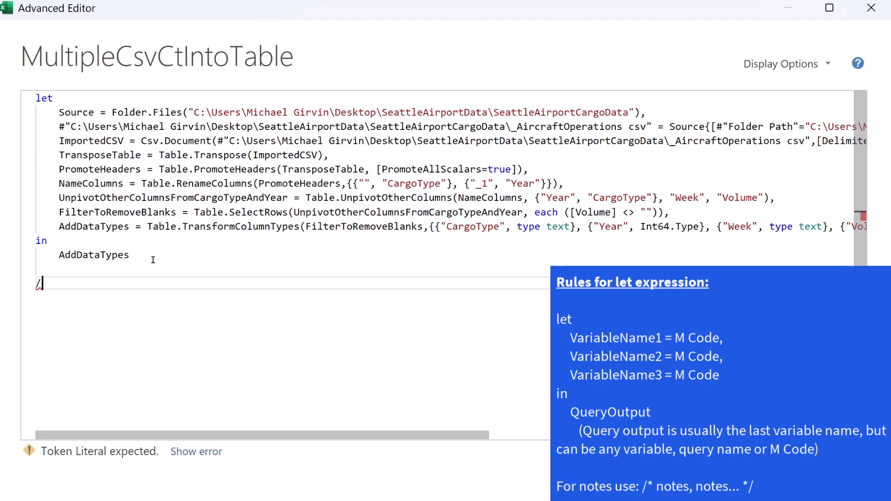
pyautogui.write('*')
pyautogui.press('Return')
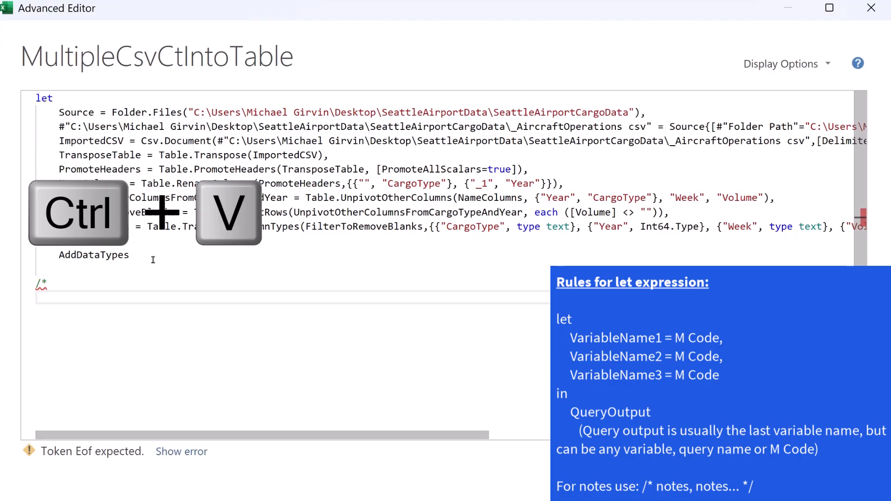
pyautogui.hotkey('ctrl', 'v')
pyautogui.press('Return')
pyautogui.press('BackSpace')
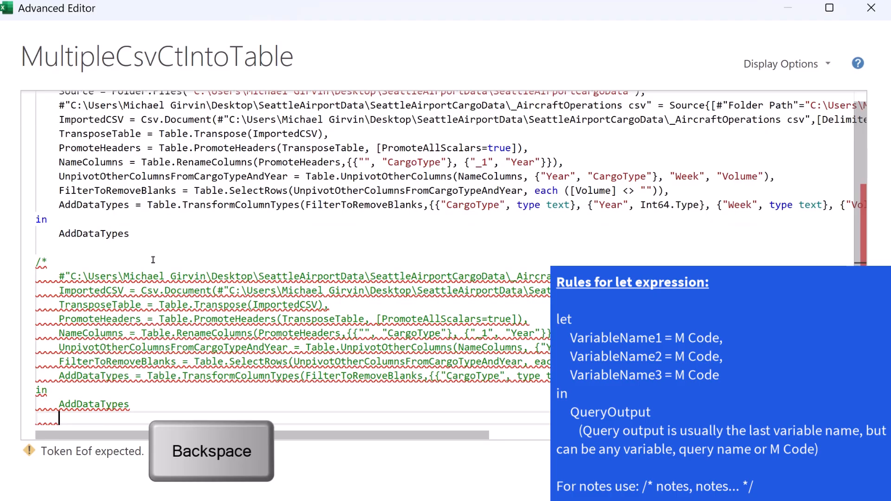
pyautogui.write('*/')
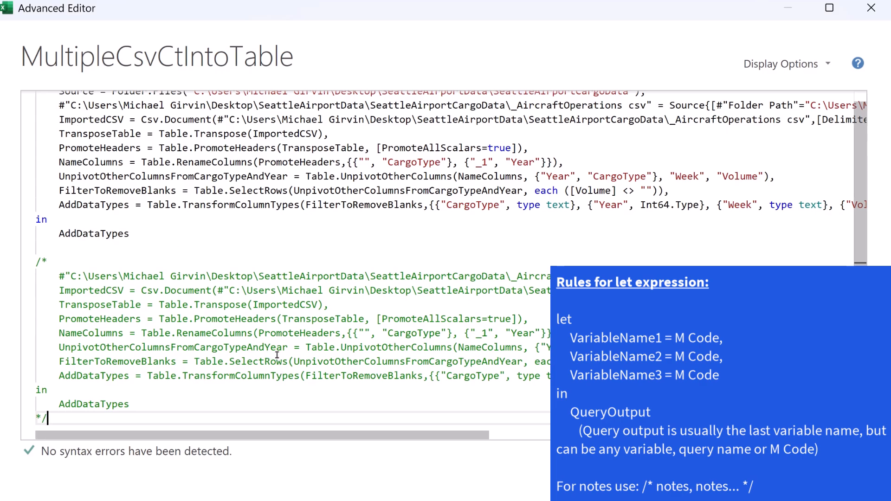
# Step: Cut the active code after the Source line, make Source the output after "in", and submit the edited query
pyautogui.scroll(1, 277, 355)
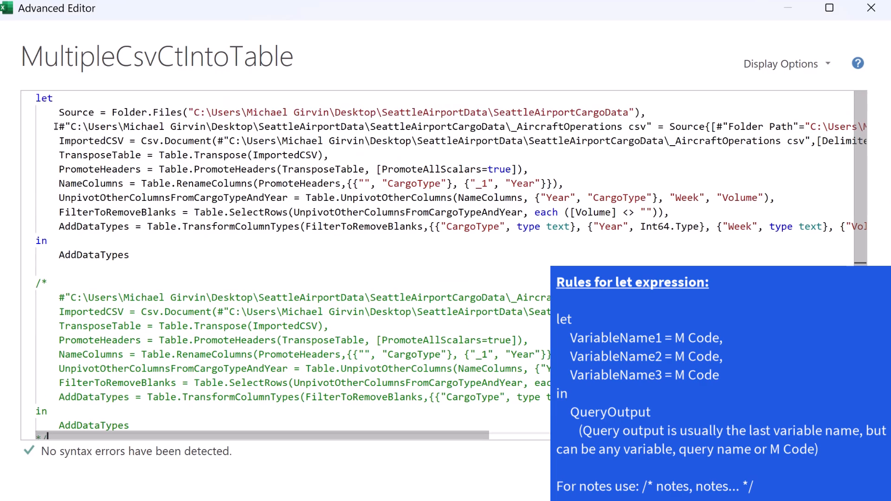
pyautogui.moveTo(56, 126); pyautogui.dragTo(37, 268)
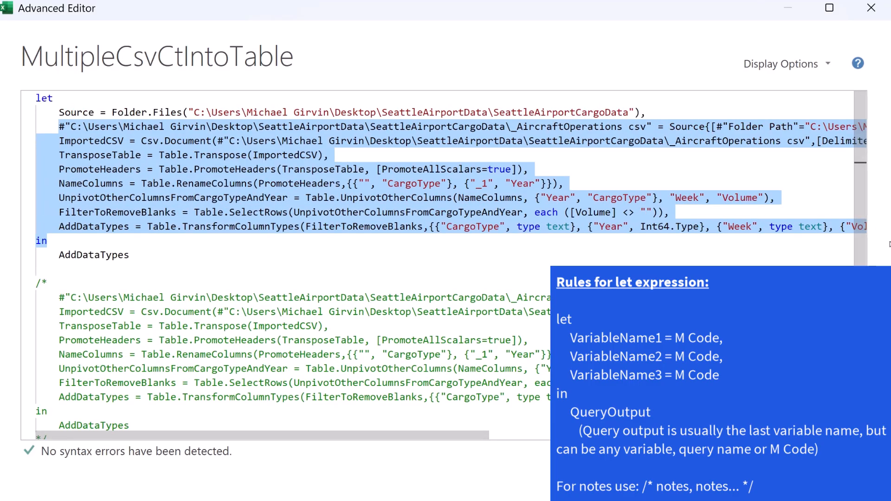
pyautogui.hotkey('ctrl', 'x')
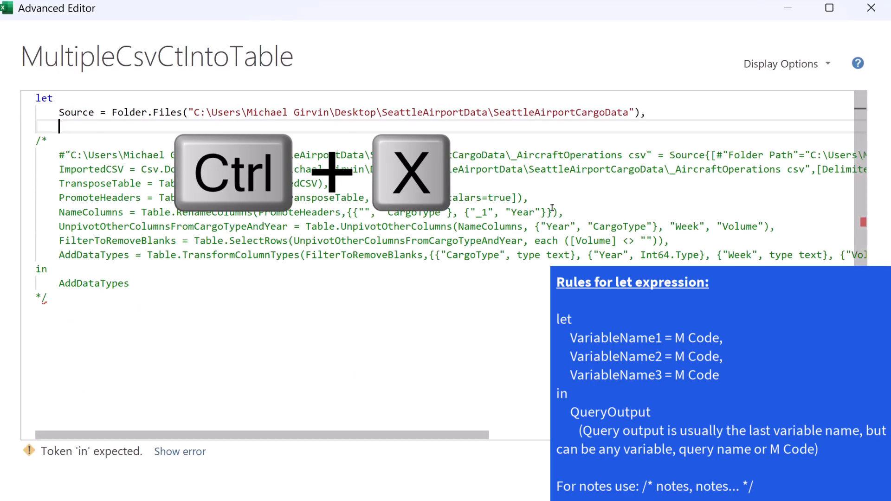
pyautogui.press('BackSpace')
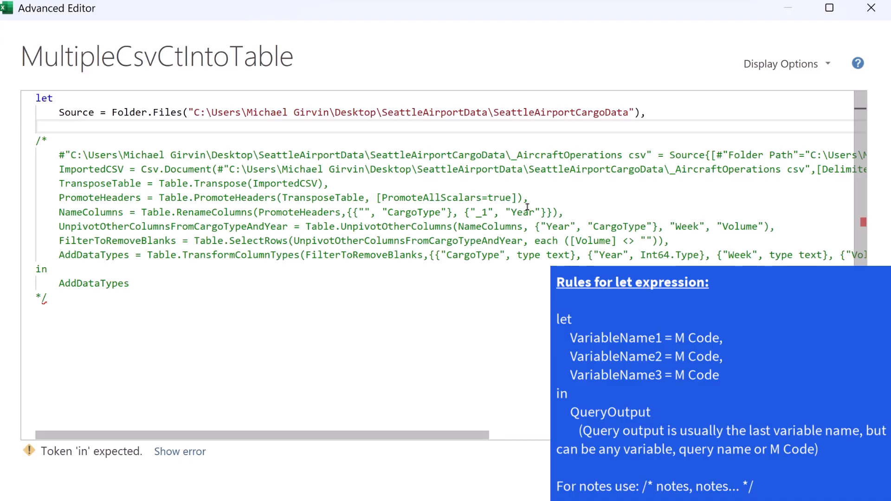
pyautogui.write('in')
pyautogui.press('Return')
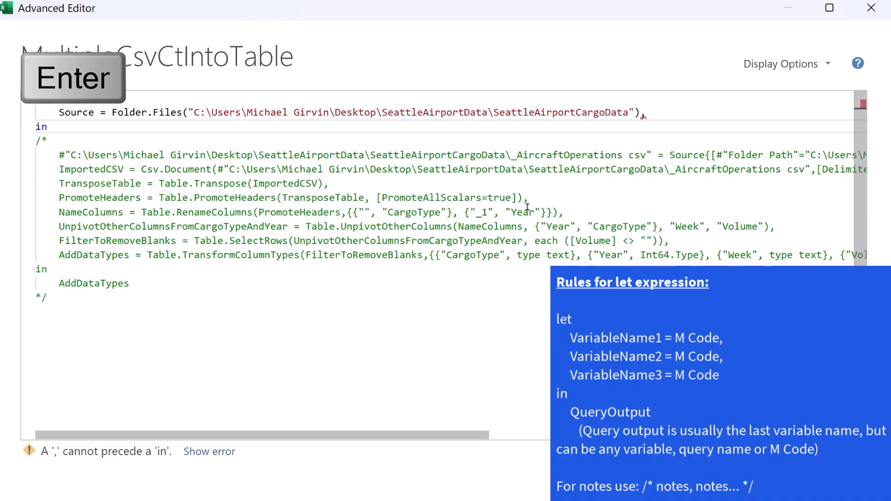
pyautogui.press('Tab')
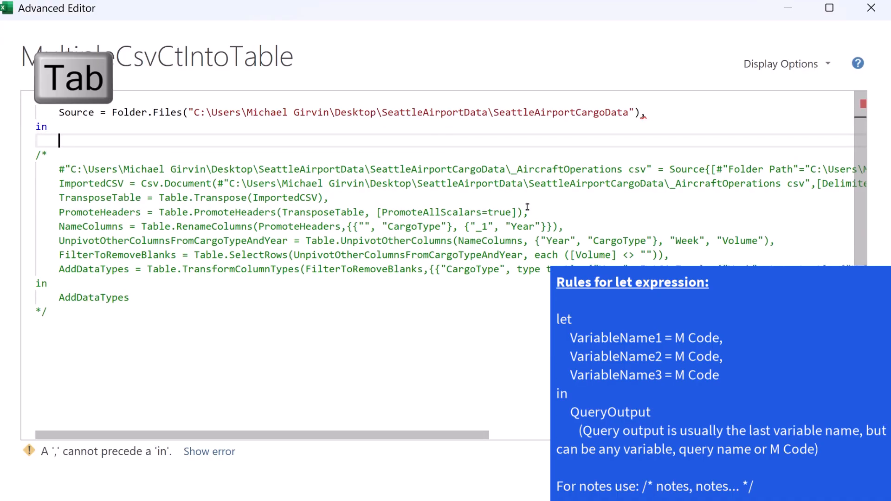
pyautogui.write('S')
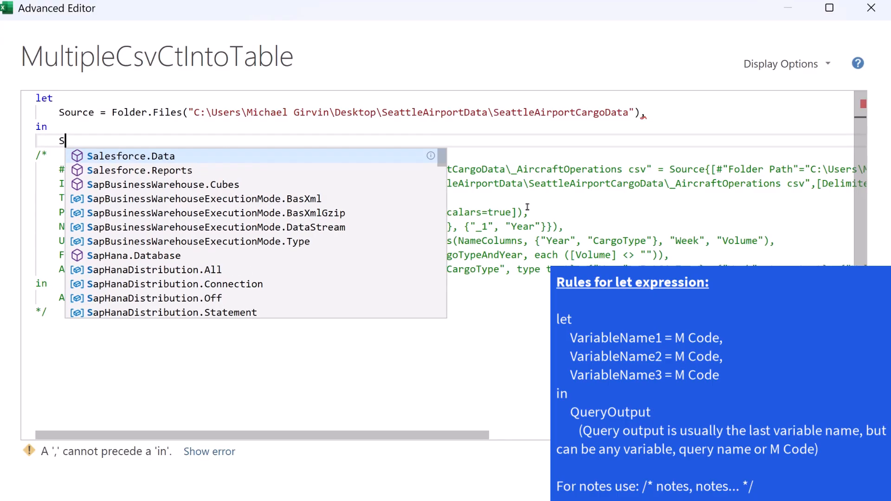
pyautogui.write('ource')
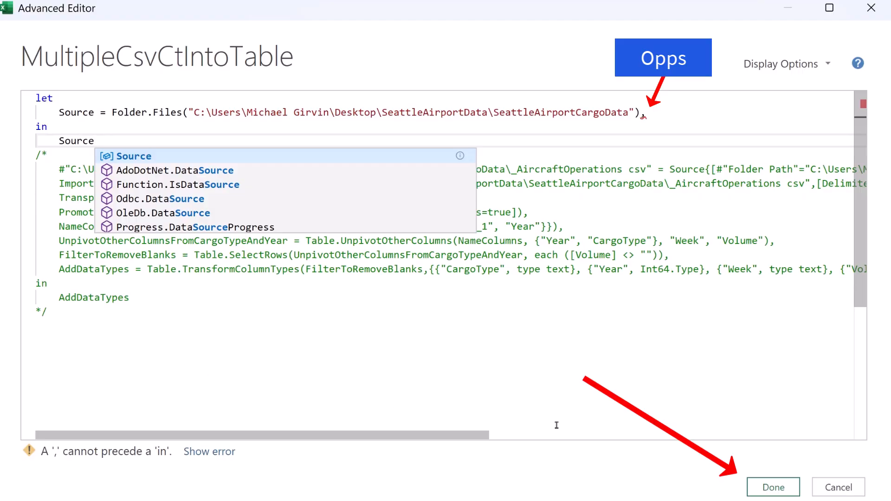
pyautogui.click(774, 487)
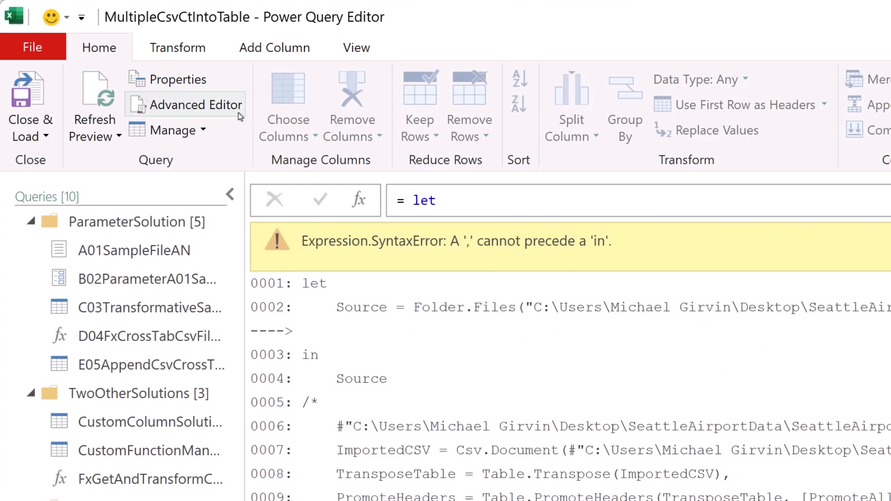
# Step: Remove the trailing comma from the Source line's Folder.Files expression in the Advanced Editor and apply the code
pyautogui.click(217, 109)
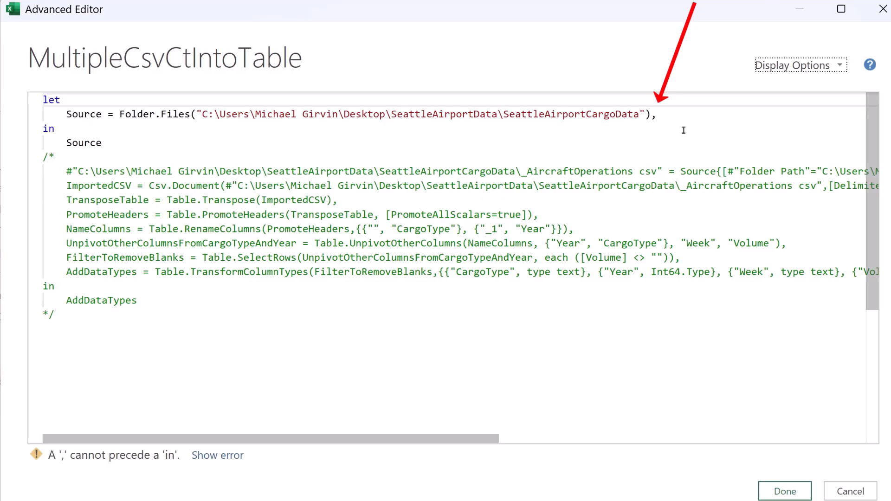
pyautogui.click(671, 115)
pyautogui.press('BackSpace')
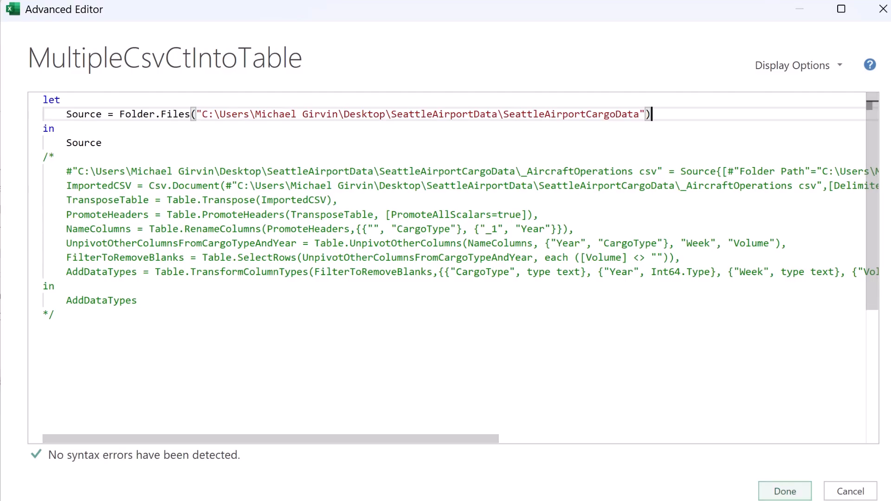
pyautogui.click(785, 490)
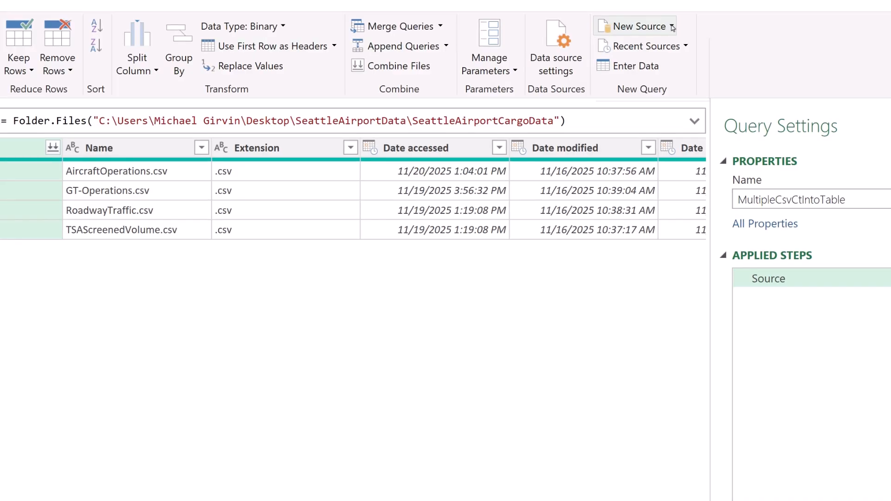
# Step: Create a blank query and replace its default code below let with the cut transformation steps in the Advanced Editor
pyautogui.click(710, 46)
pyautogui.moveTo(670, 89)
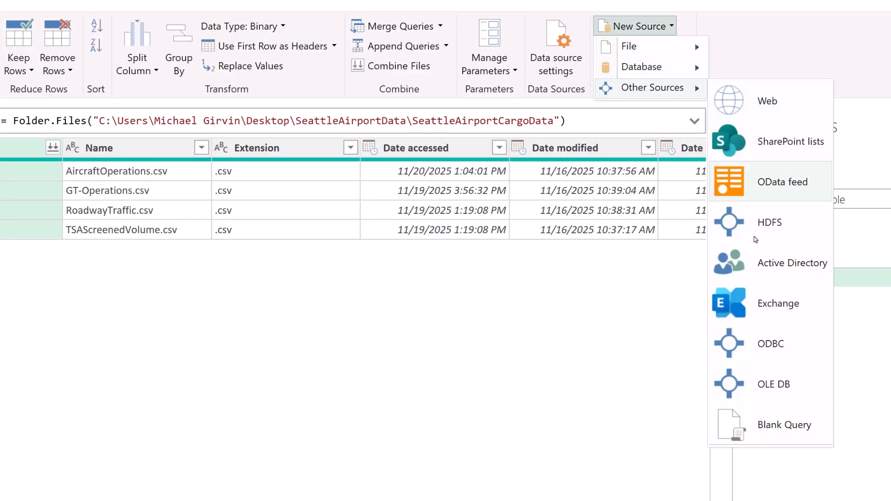
pyautogui.click(785, 425)
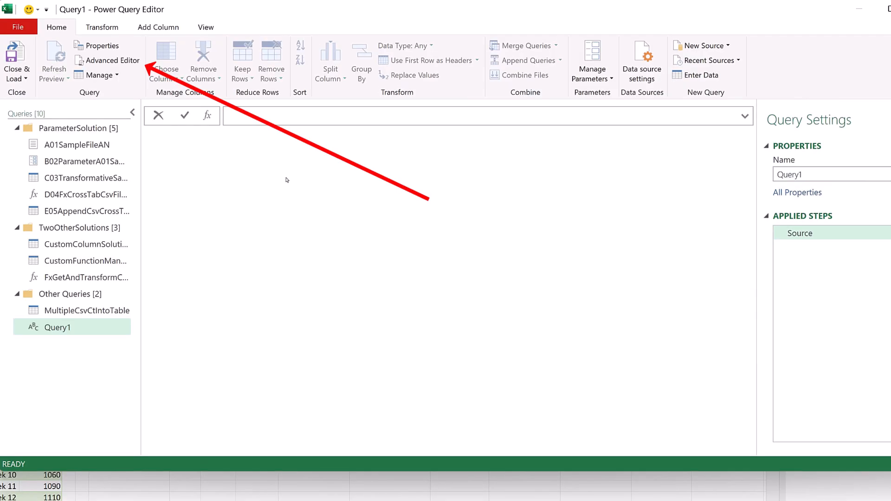
pyautogui.click(111, 61)
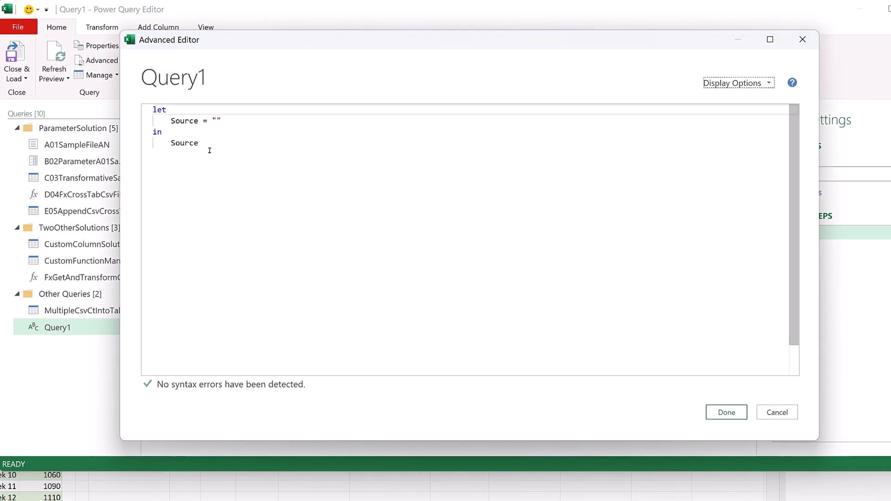
pyautogui.moveTo(164, 145); pyautogui.dragTo(152, 122)
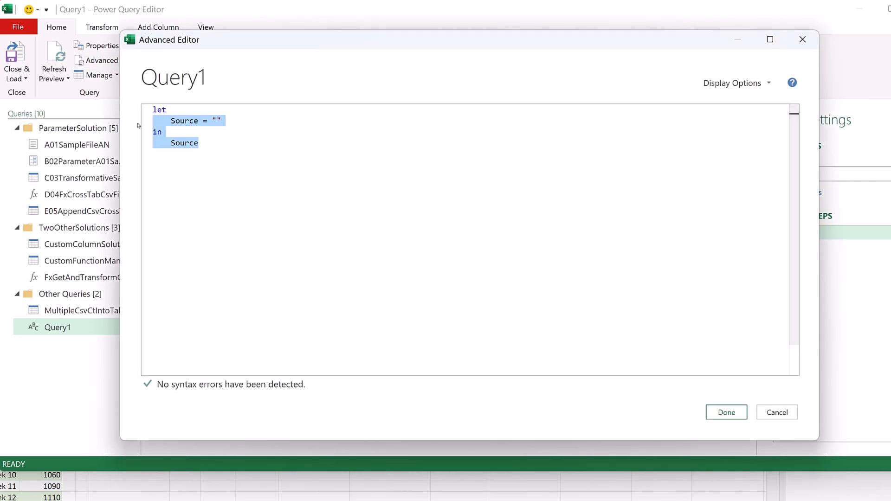
pyautogui.hotkey('ctrl', 'v')
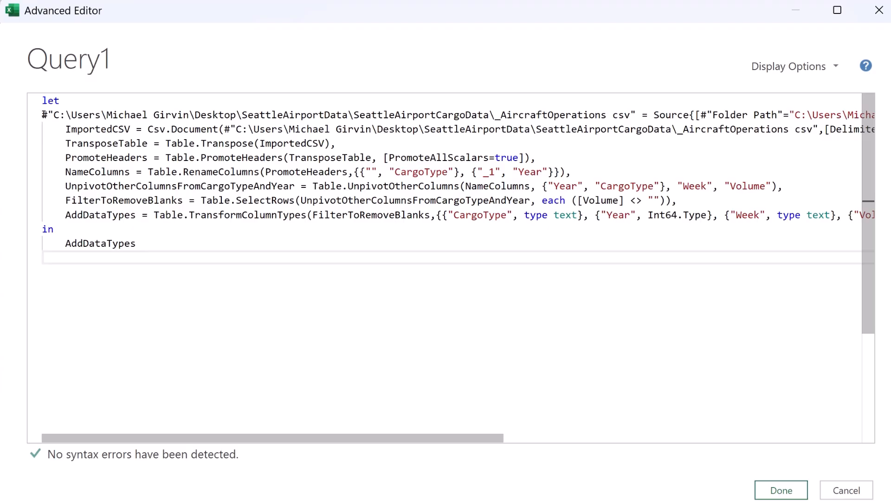
# Step: Delete the line that retrieves the content of AircraftOperations.csv so that ImportedCSV directly follows let
pyautogui.moveTo(44, 114); pyautogui.dragTo(859, 117)
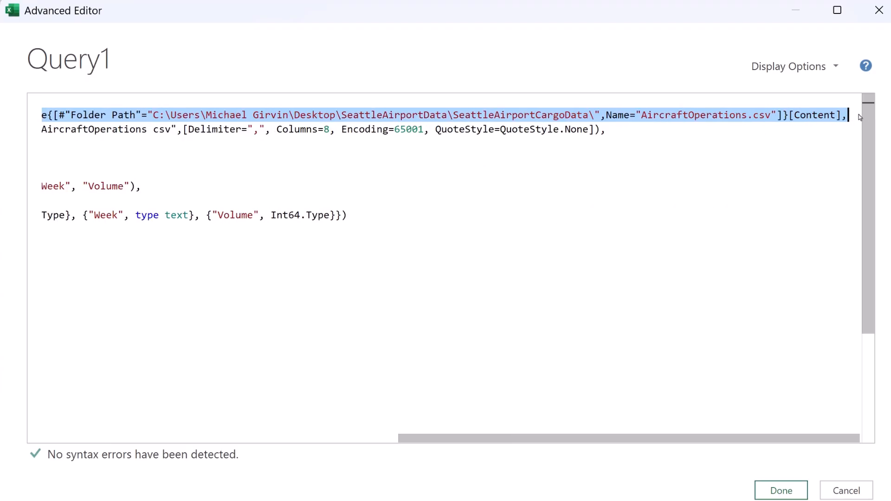
pyautogui.press('BackSpace')
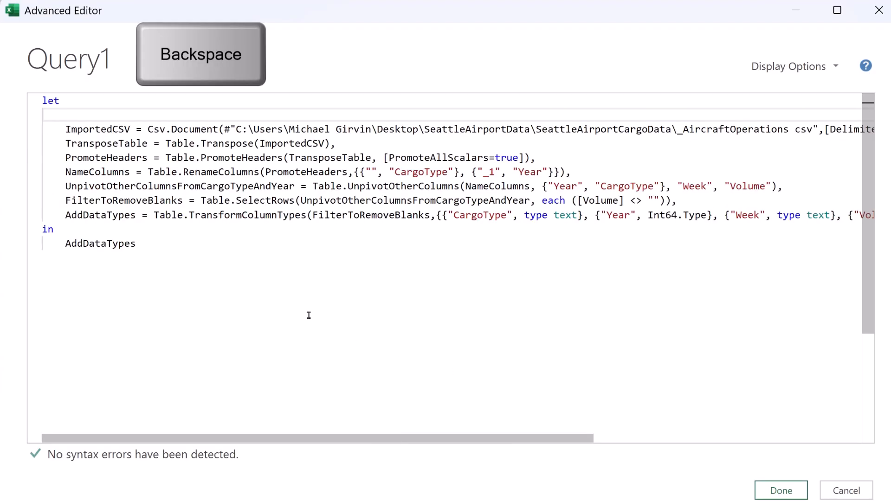
pyautogui.press('Delete')
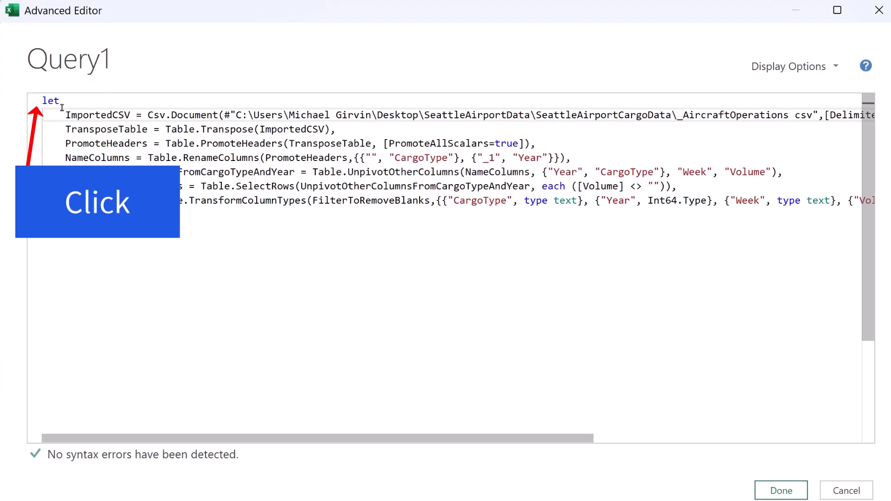
# Step: Insert two blank lines above let at the start of Query1's code and place the cursor on the first one
pyautogui.click(42, 100)
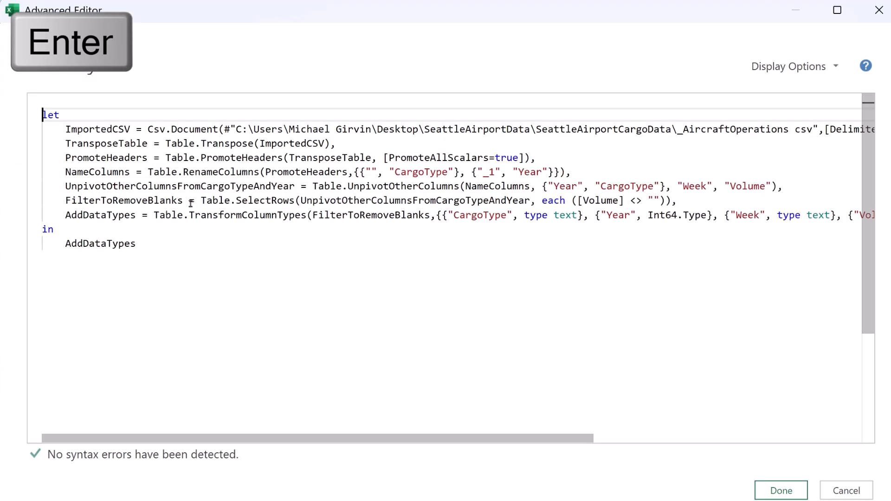
pyautogui.press('Return')
pyautogui.press('Up')
pyautogui.press('Up')
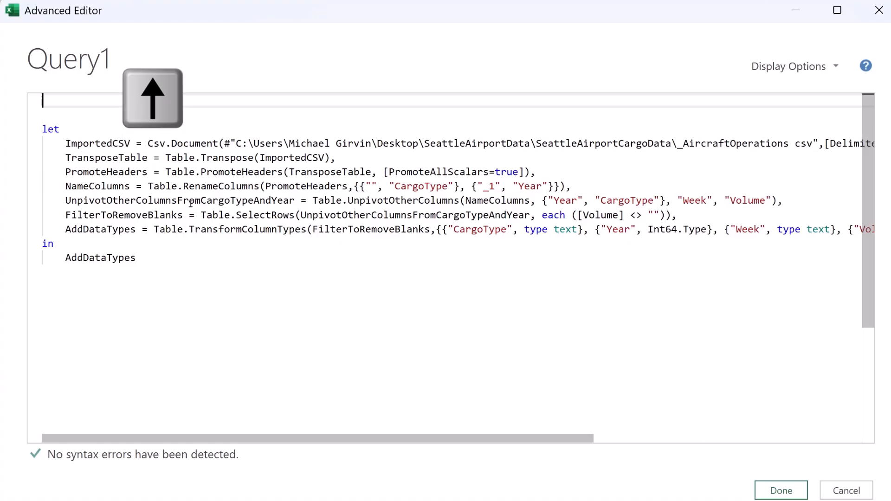
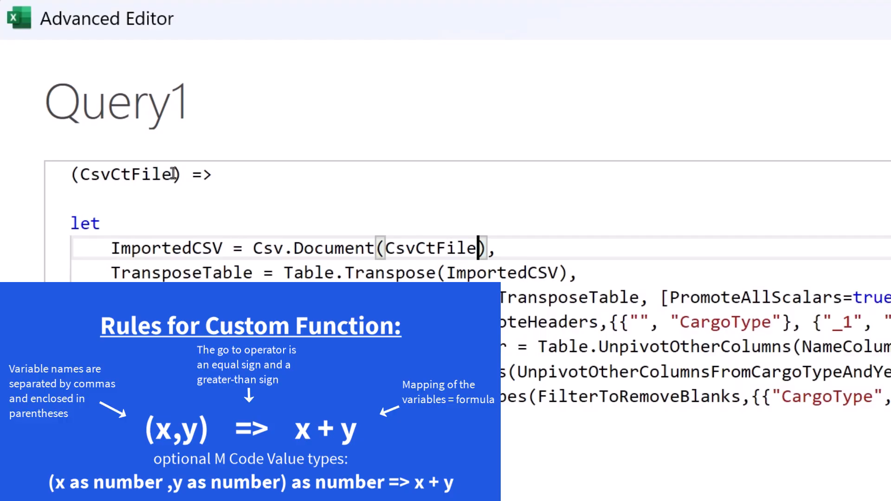
# Step: Declare the CsvCtFile parameter as binary and the function's return type as table, and apply the code
pyautogui.click(98, 102)
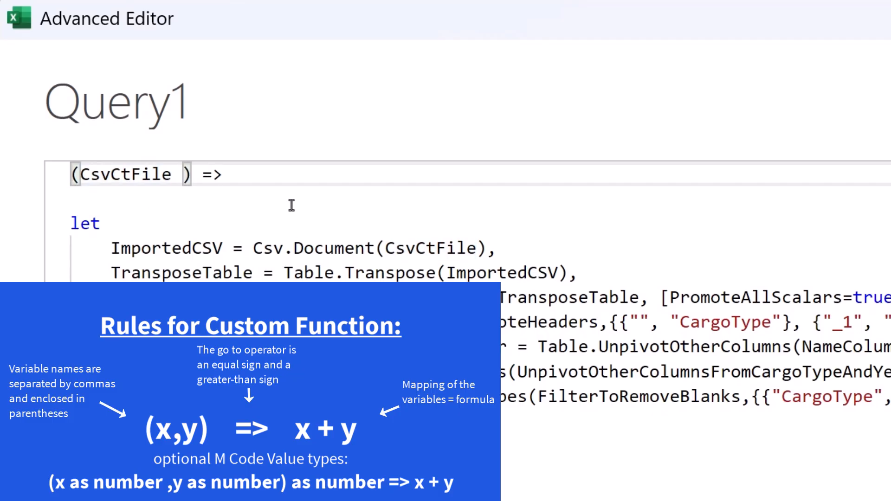
pyautogui.write('as binary')
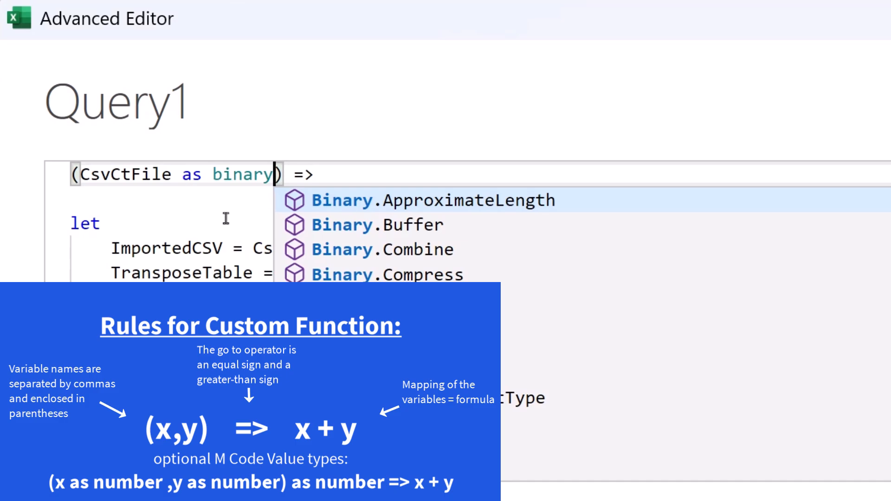
pyautogui.click(295, 173)
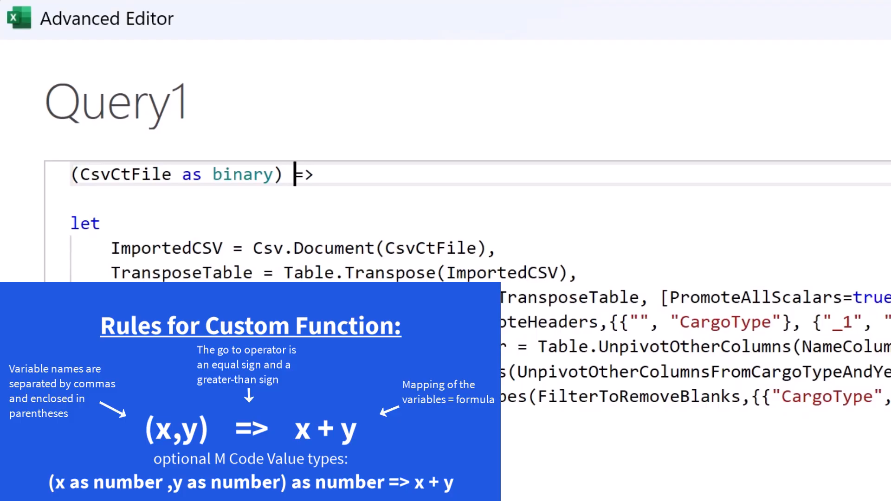
pyautogui.write('as')
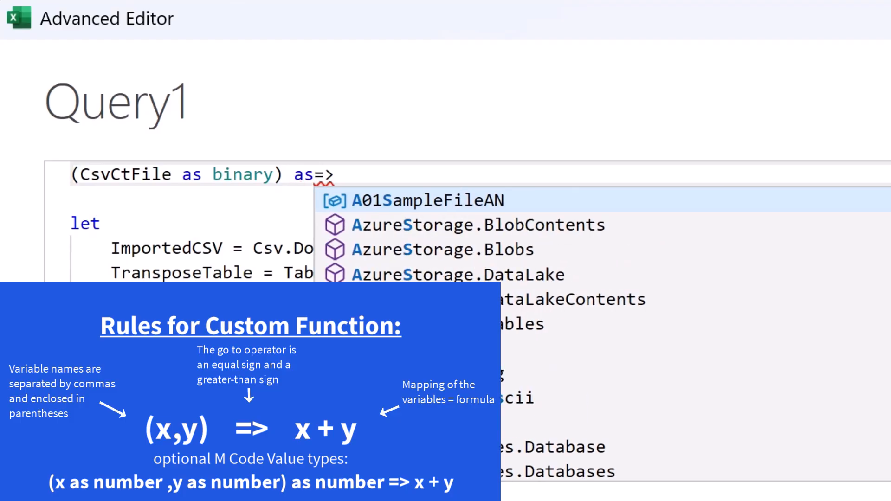
pyautogui.write(' table')
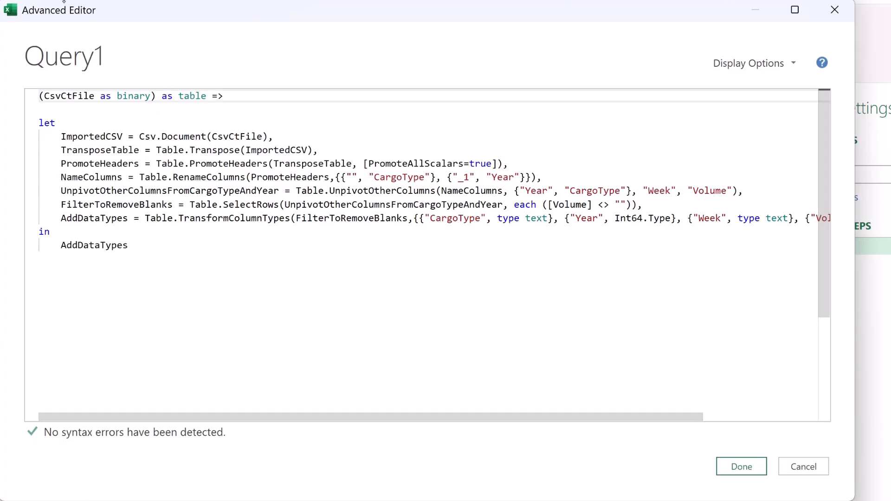
pyautogui.click(748, 472)
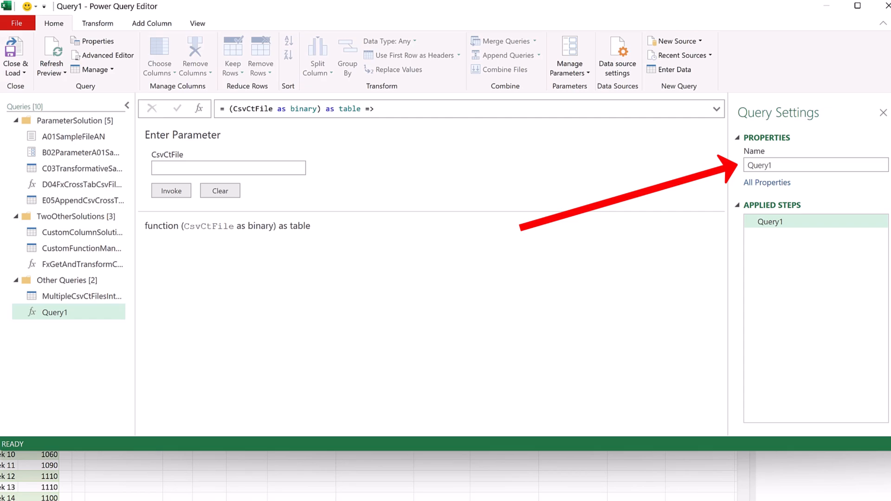
# Step: Rename the Query1 function as FxGetAndTransformCsvCtFile
pyautogui.click(785, 173)
pyautogui.hotkey('ctrl', 'a')
pyautogui.write('FxGetAndTransformCsvCtFile')
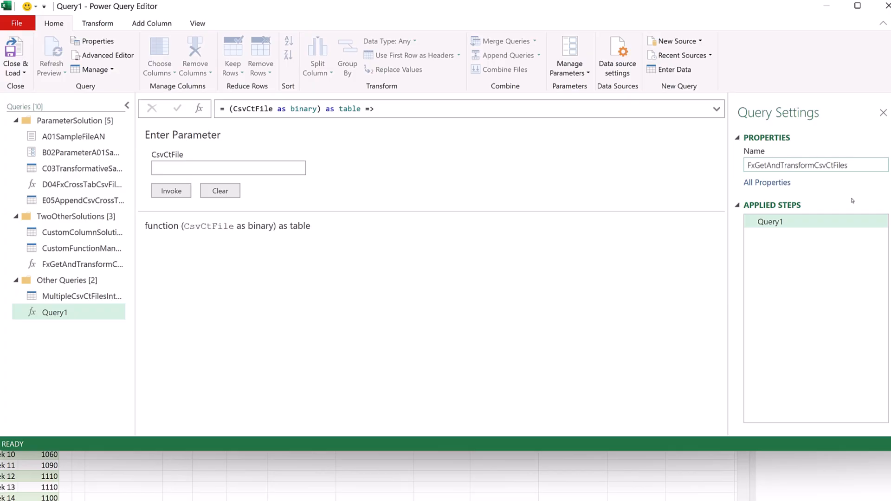
pyautogui.press('Return')
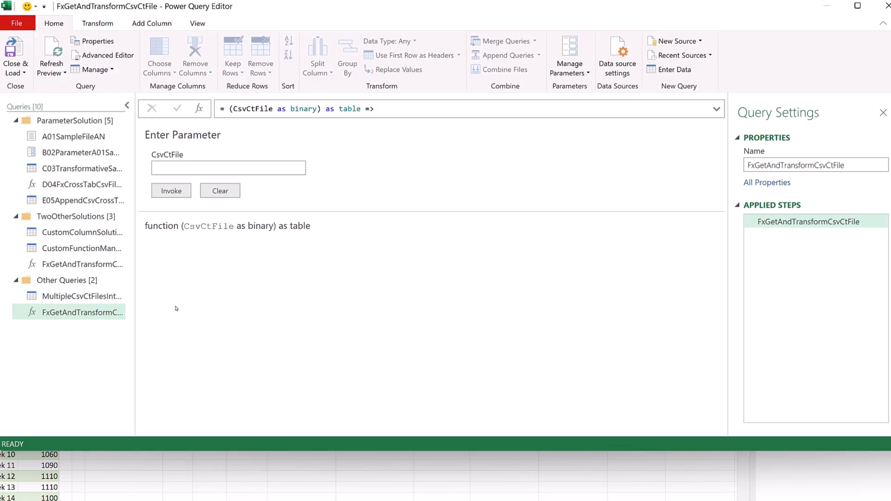
# Step: In MultipleCsvCtFilesIntoTable, add a column named GetAndTransformCsvCtFiles that invokes FxGetAndTransformCsvCtFile on the Content column, and preview its nested tables
pyautogui.click(72, 301)
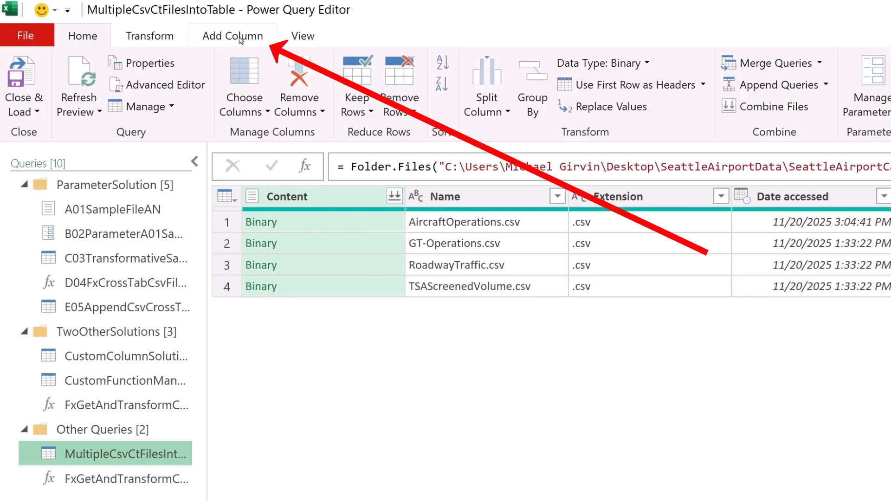
pyautogui.click(241, 41)
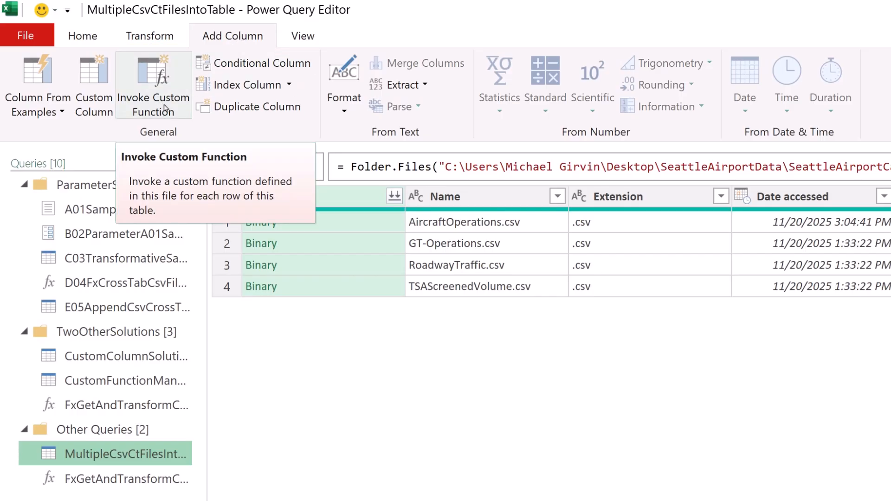
pyautogui.click(164, 108)
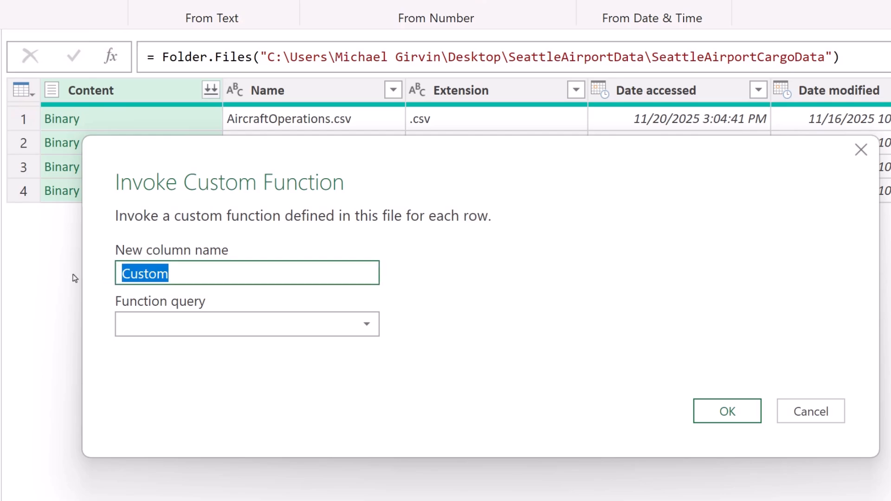
pyautogui.write('GetAndTransformCsvCtFiles')
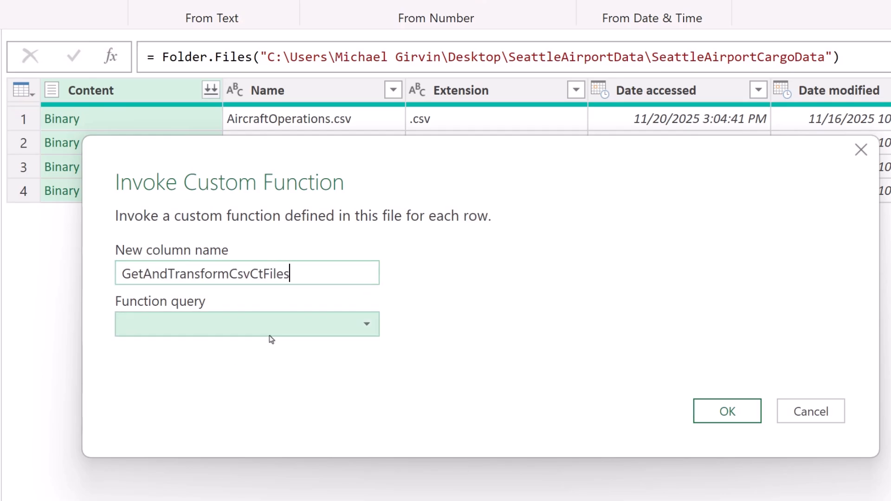
pyautogui.click(234, 331)
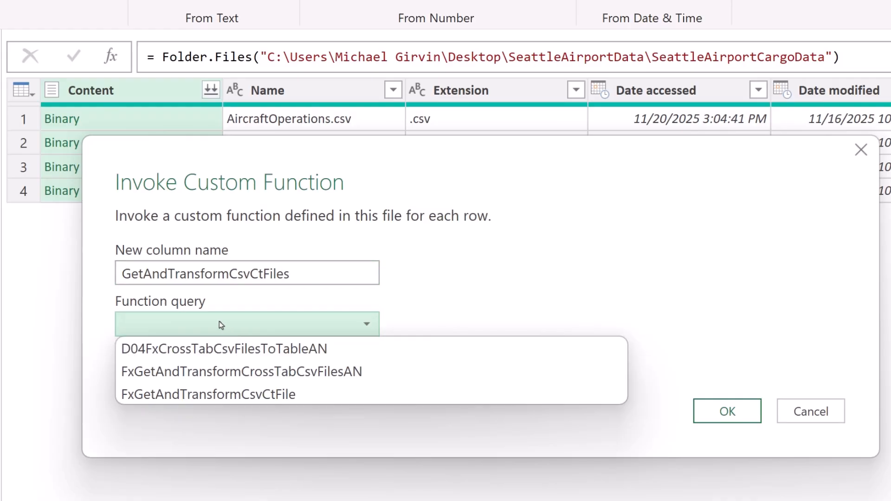
pyautogui.click(213, 394)
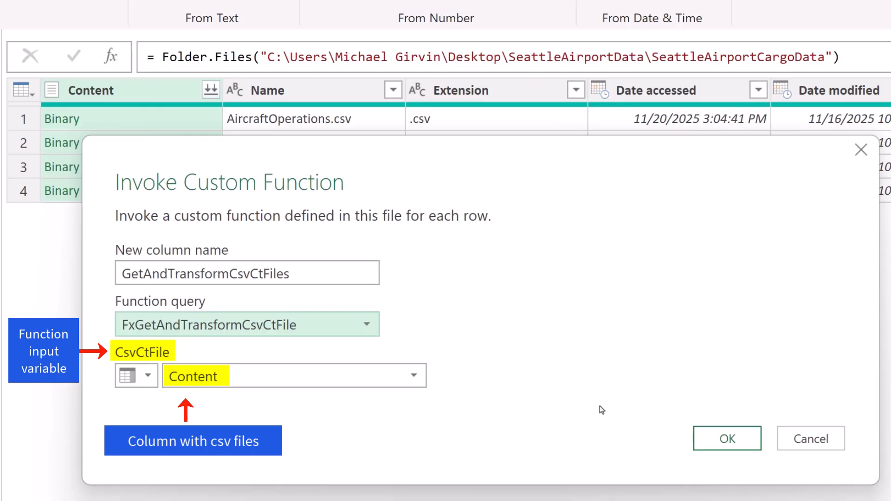
pyautogui.click(756, 437)
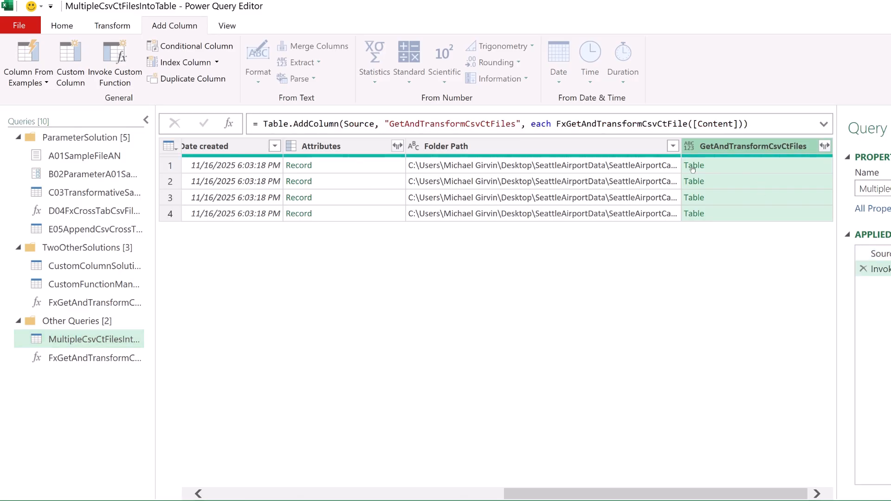
pyautogui.click(760, 172)
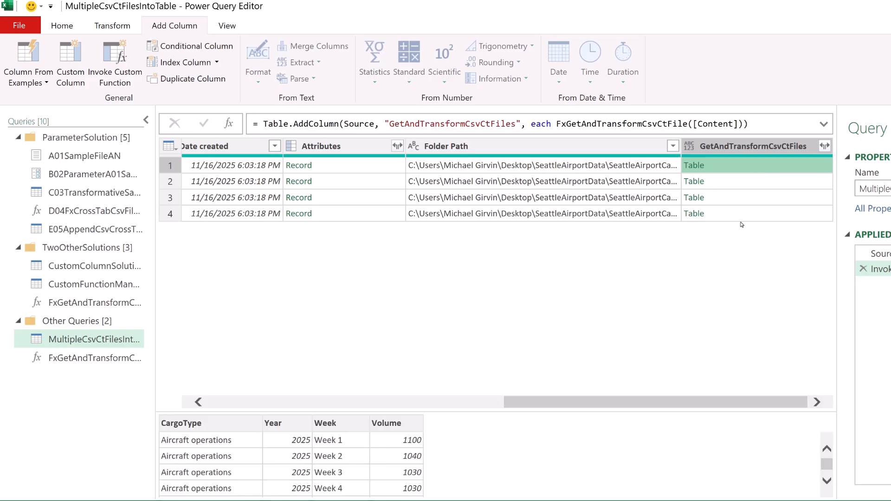
pyautogui.click(741, 181)
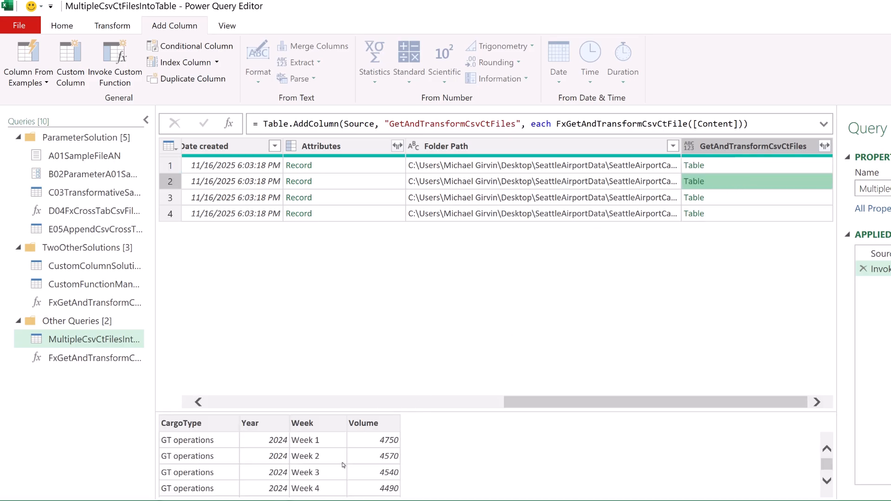
pyautogui.click(735, 200)
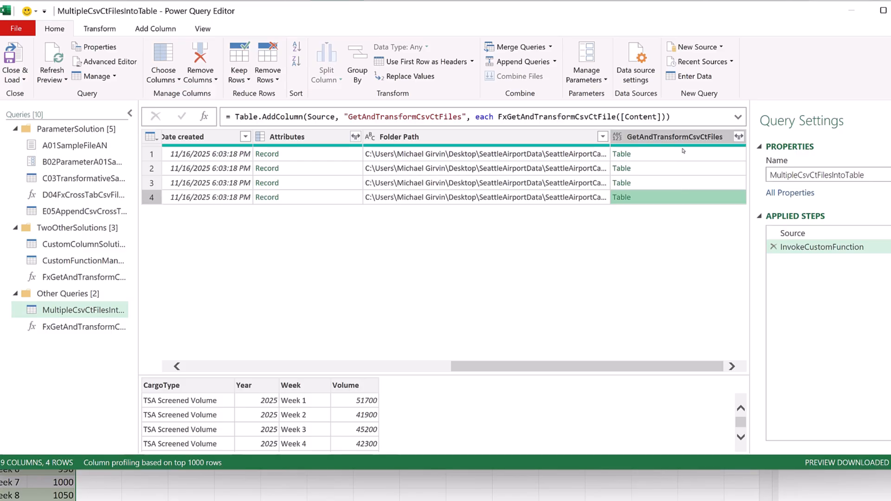
# Step: Copy the name of the GetAndTransformCsvCtFiles column without renaming it
pyautogui.click(692, 138)
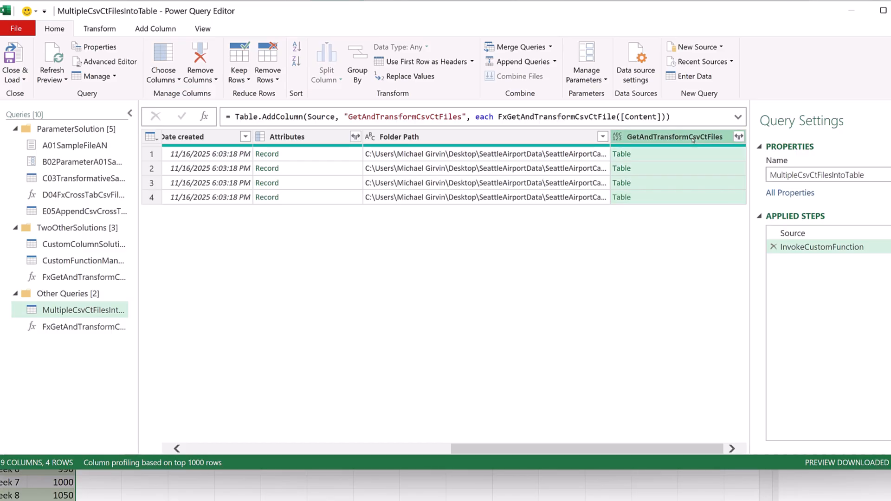
pyautogui.press('F2')
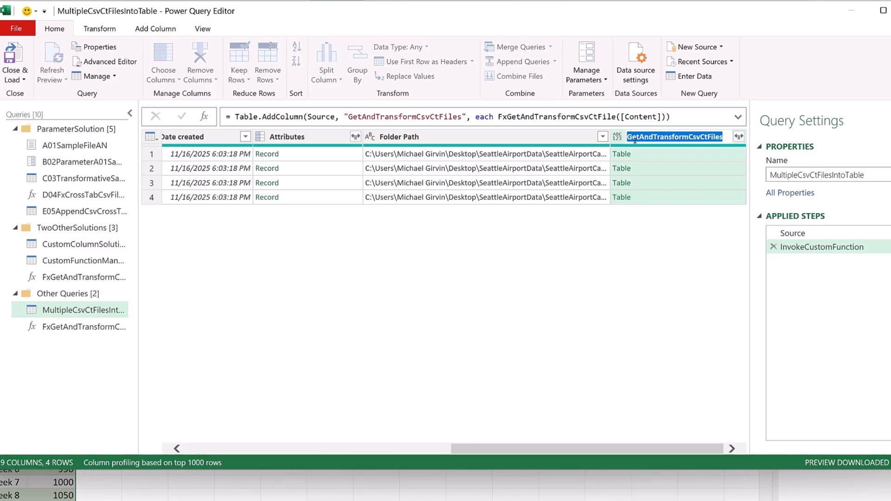
pyautogui.hotkey('ctrl', 'c')
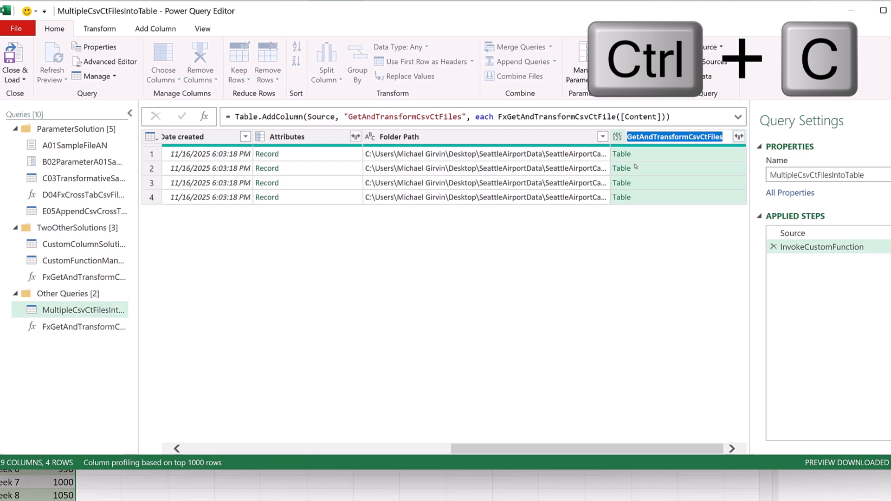
pyautogui.press('Escape')
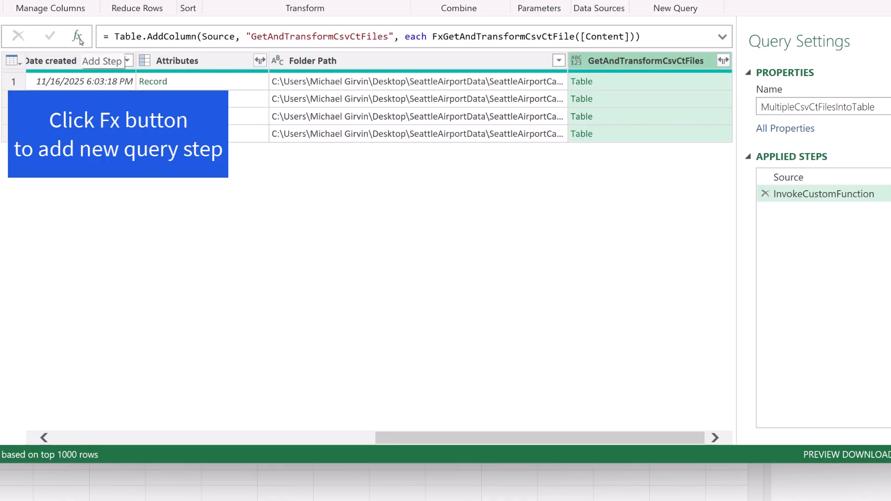
# Step: Add a query step with the formula InvokeCustomFunction[GetAndTransformCsvCtFiles] to extract the column as a list, and preview its tables
pyautogui.click(77, 36)
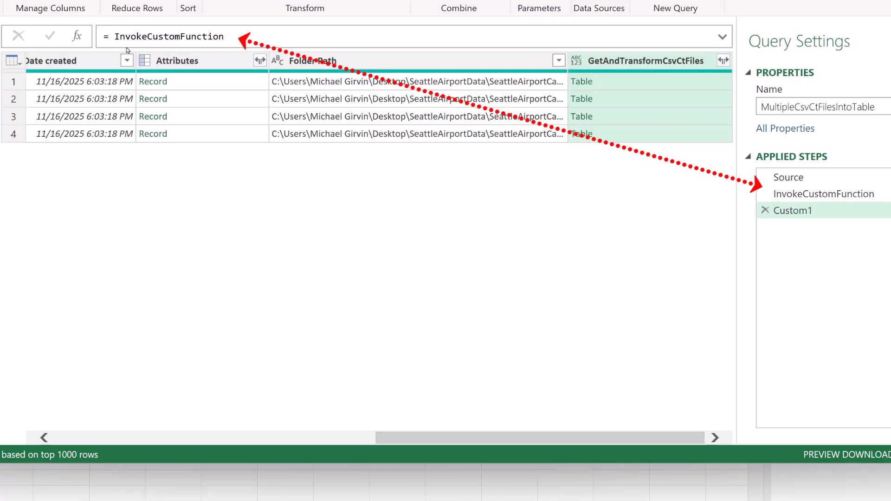
pyautogui.doubleClick(239, 37)
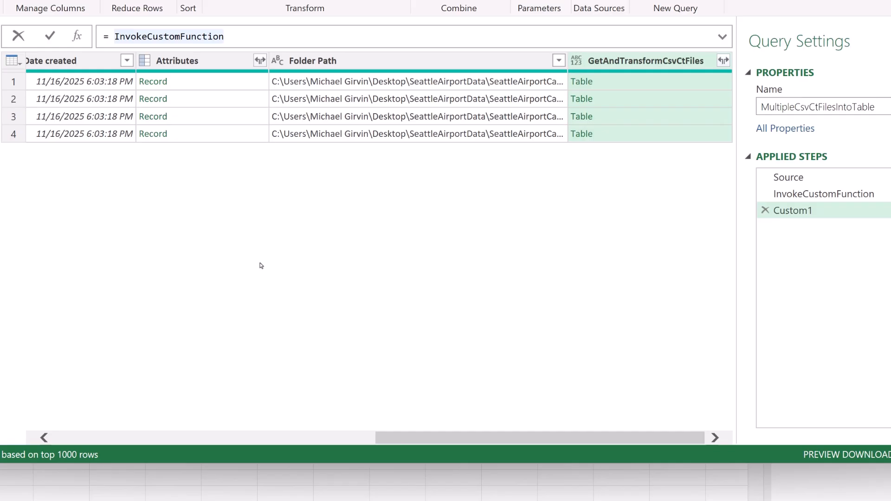
pyautogui.write('[')
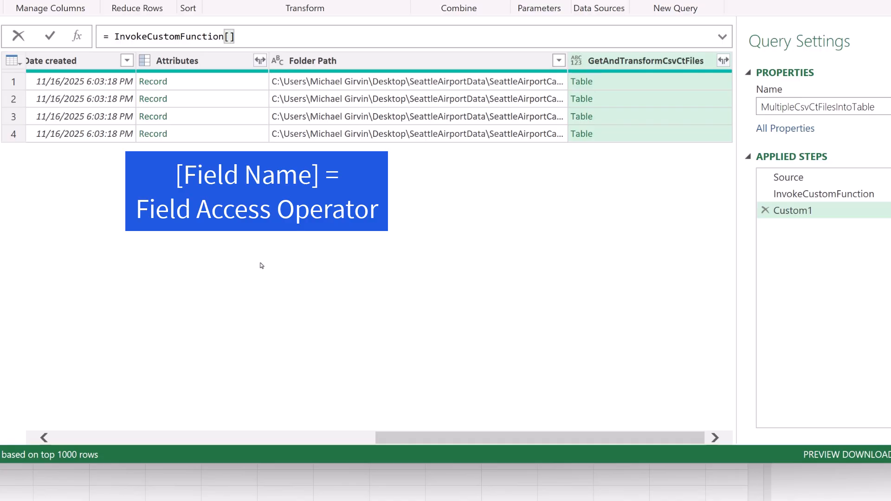
pyautogui.hotkey('ctrl', 'v')
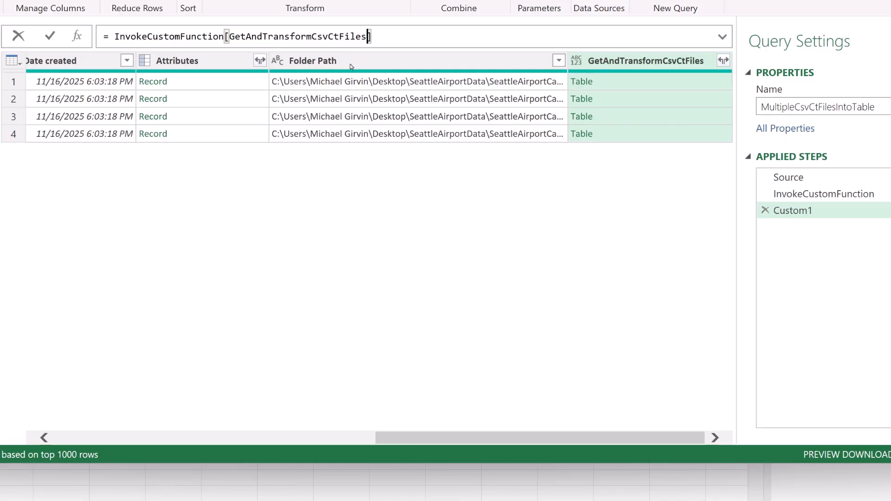
pyautogui.click(50, 36)
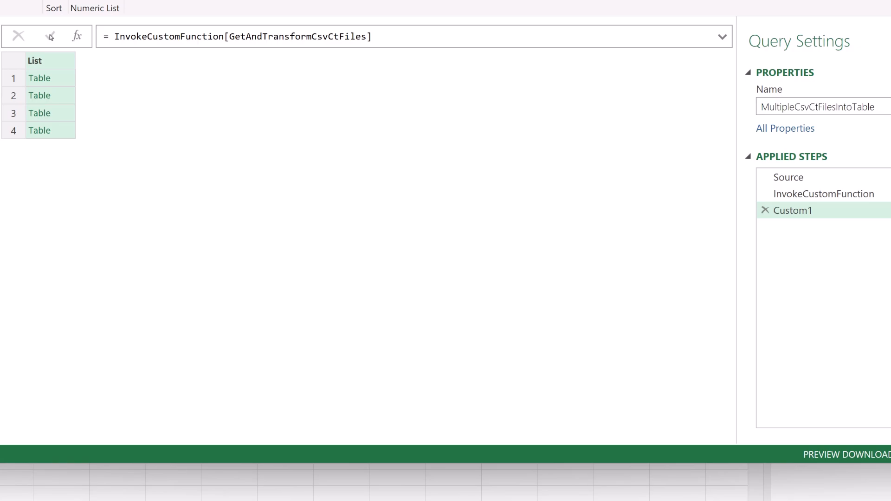
pyautogui.click(58, 83)
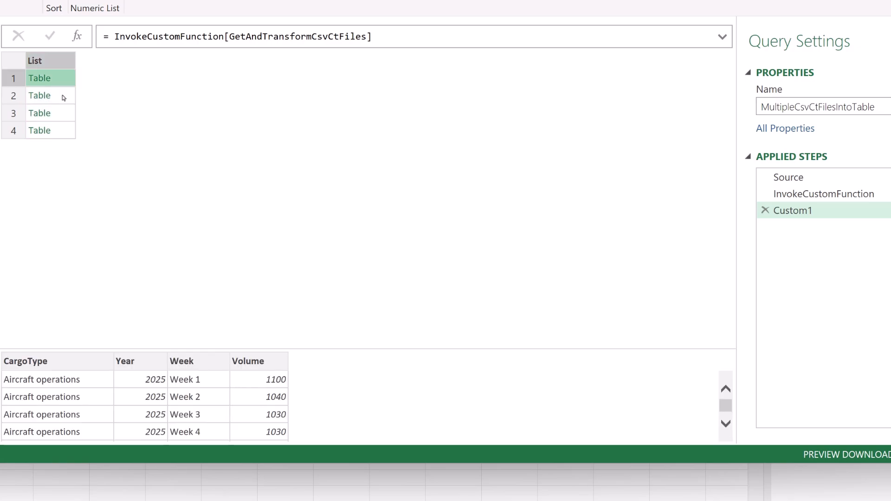
pyautogui.click(64, 99)
pyautogui.click(63, 115)
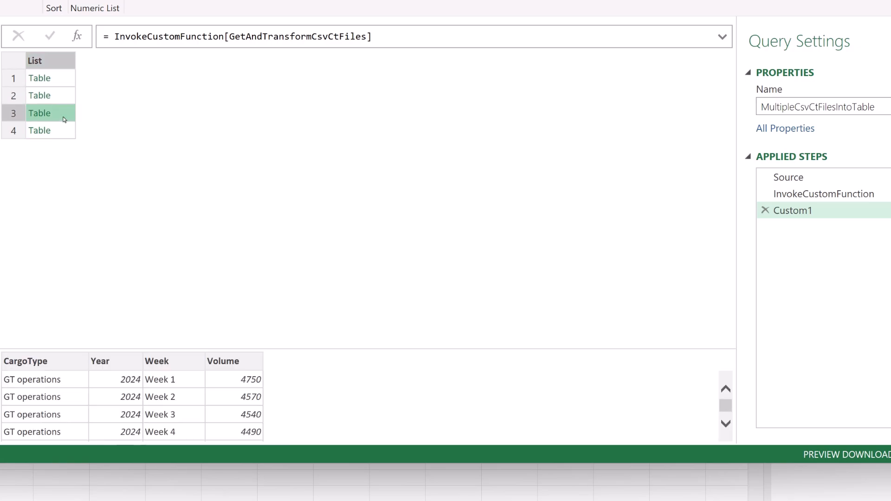
pyautogui.click(64, 65)
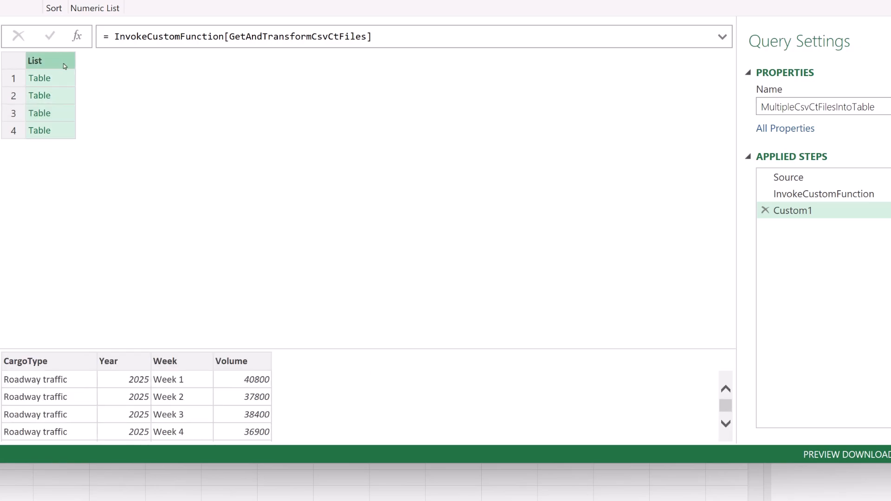
# Step: Wrap the Custom1 step's formula in Table.Combine so it reads Table.Combine(InvokeCustomFunction[GetAndTransformCsvCtFiles])
pyautogui.click(110, 37)
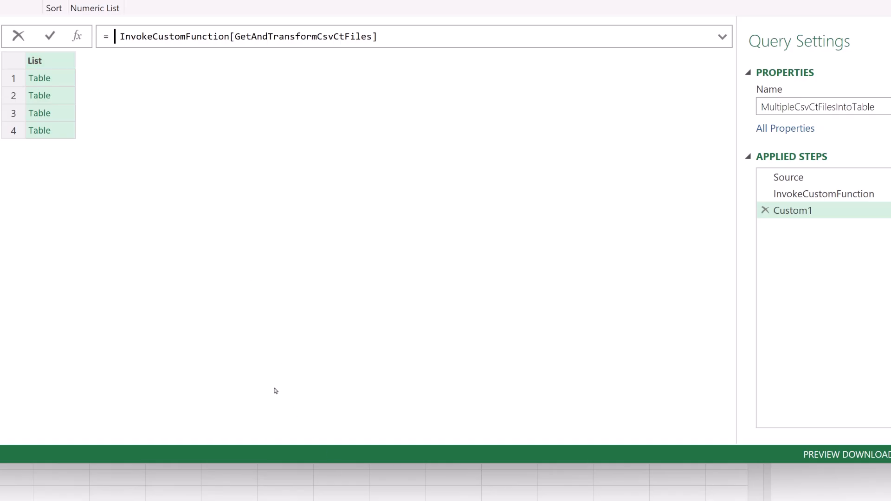
pyautogui.write('tablecom')
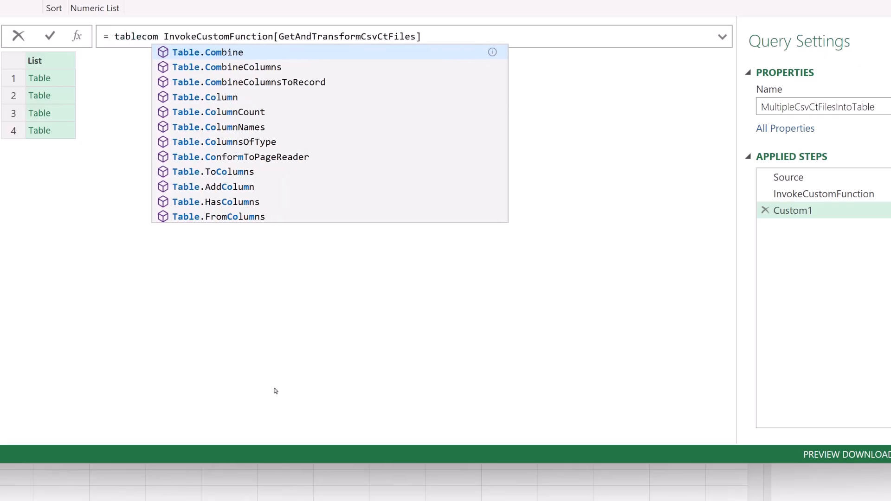
pyautogui.press('Tab')
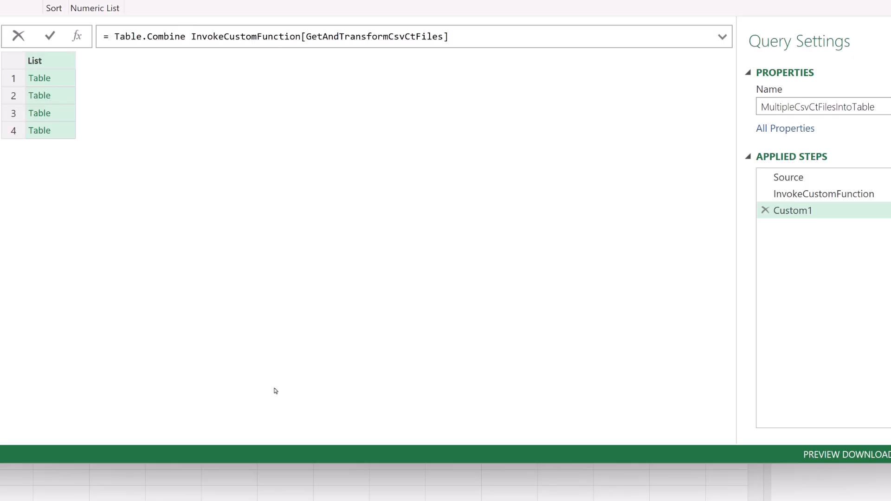
pyautogui.write('(')
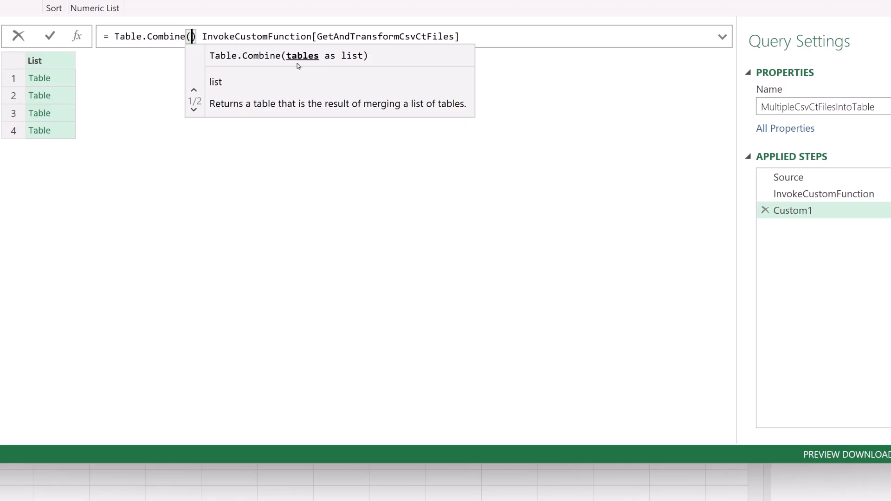
pyautogui.press('Delete')
pyautogui.press('Delete')
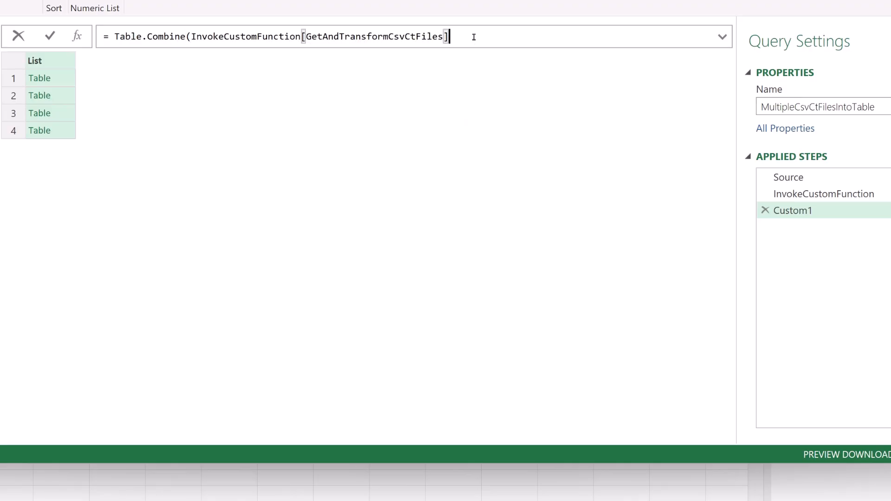
pyautogui.write(')')
pyautogui.press('Return')
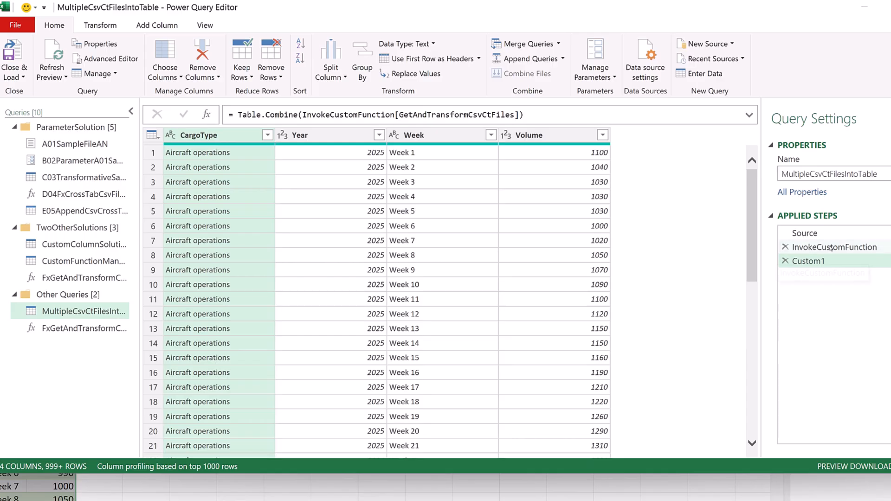
# Step: Review the Source and InvokeCustomFunction steps of MultipleCsvCtFilesIntoTable, along with the code of the FxGetAndTransformCsvCtFile function
pyautogui.click(789, 177)
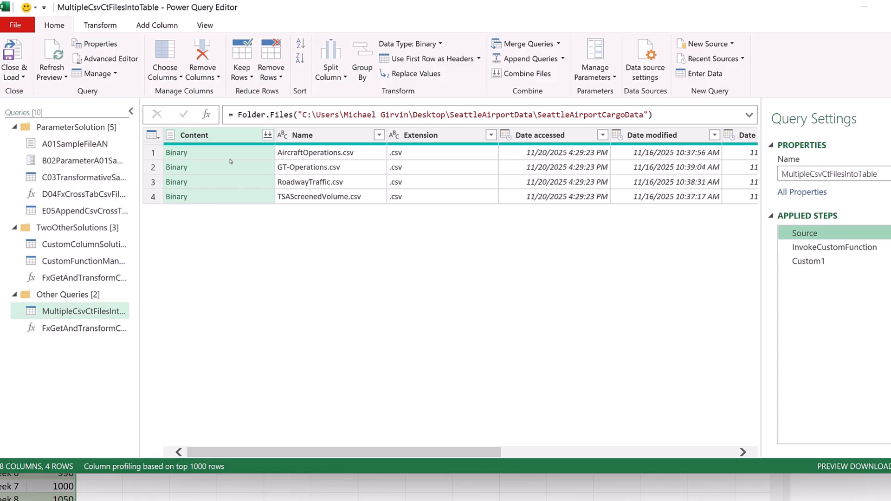
pyautogui.click(64, 332)
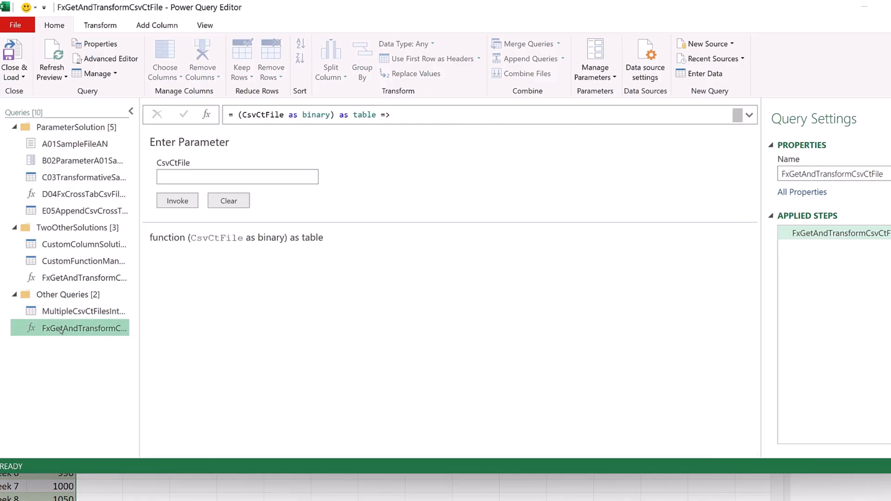
pyautogui.click(105, 59)
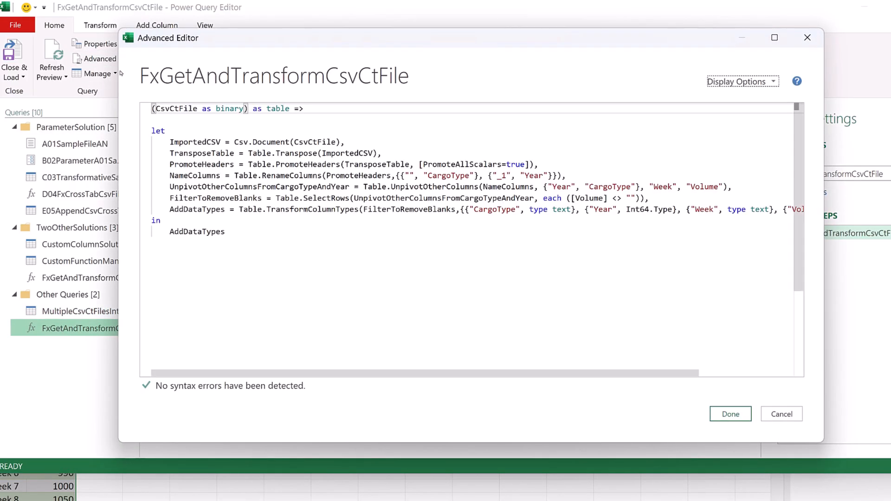
pyautogui.click(808, 37)
pyautogui.click(80, 314)
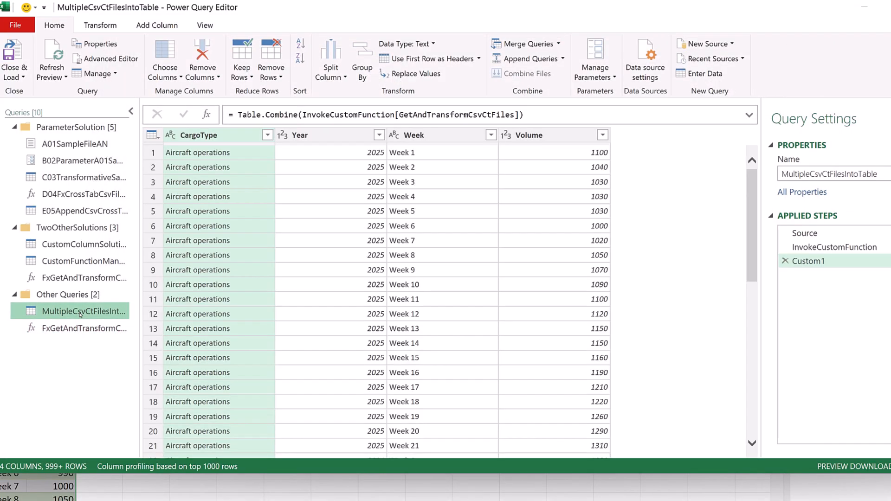
pyautogui.click(848, 248)
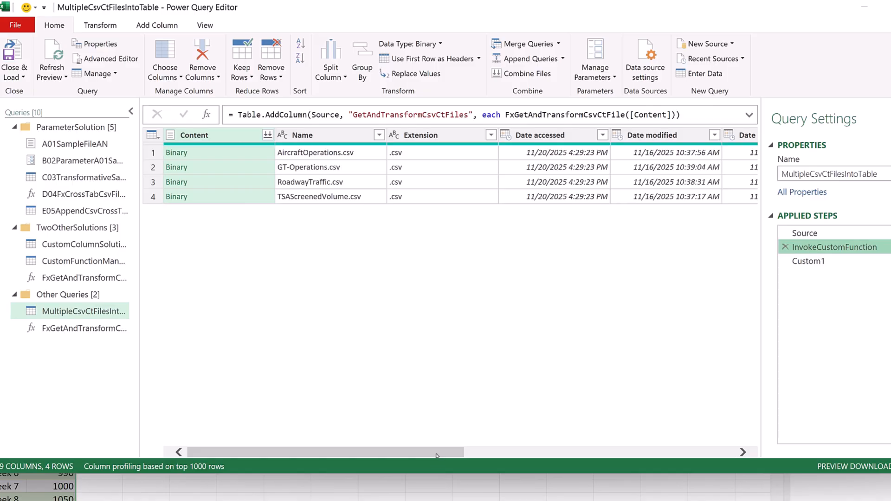
pyautogui.moveTo(437, 456); pyautogui.dragTo(707, 455)
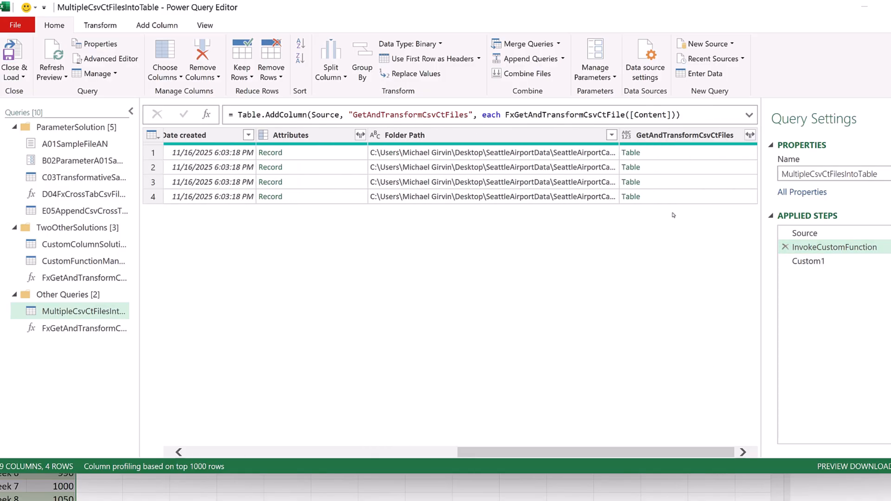